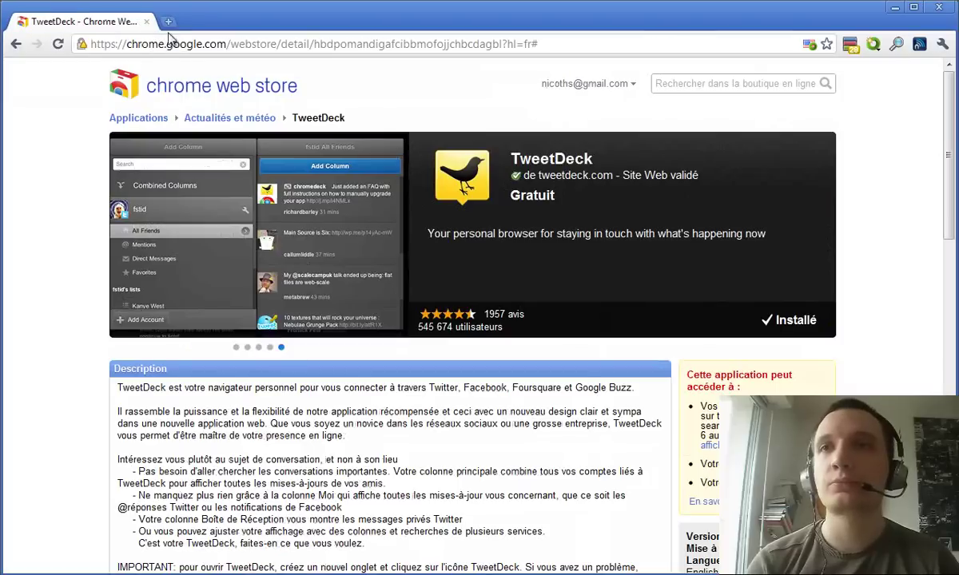
# Step: Replace the TweetDeck store page with a new tab and open the Extensions management page
pyautogui.click(168, 23)
pyautogui.click(146, 21)
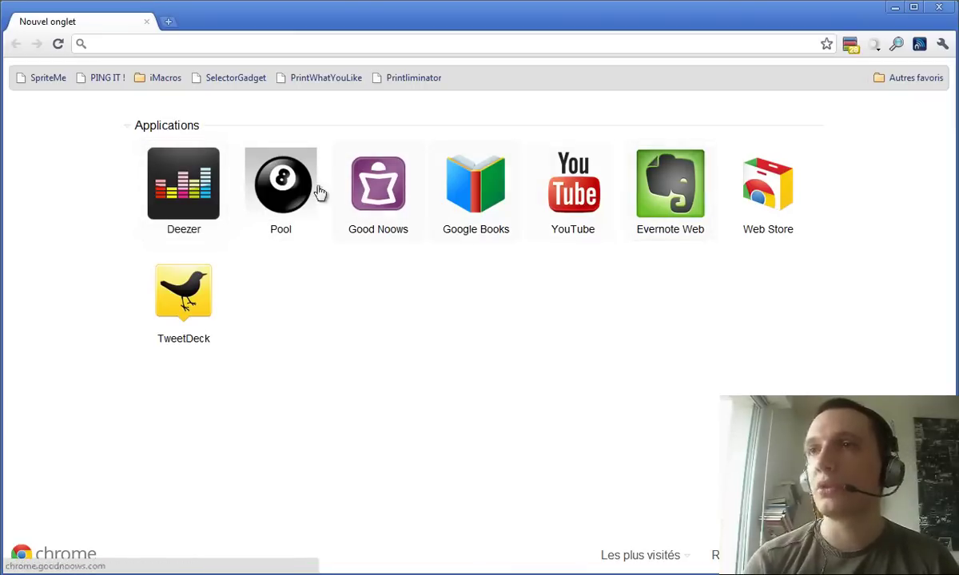
pyautogui.click(943, 45)
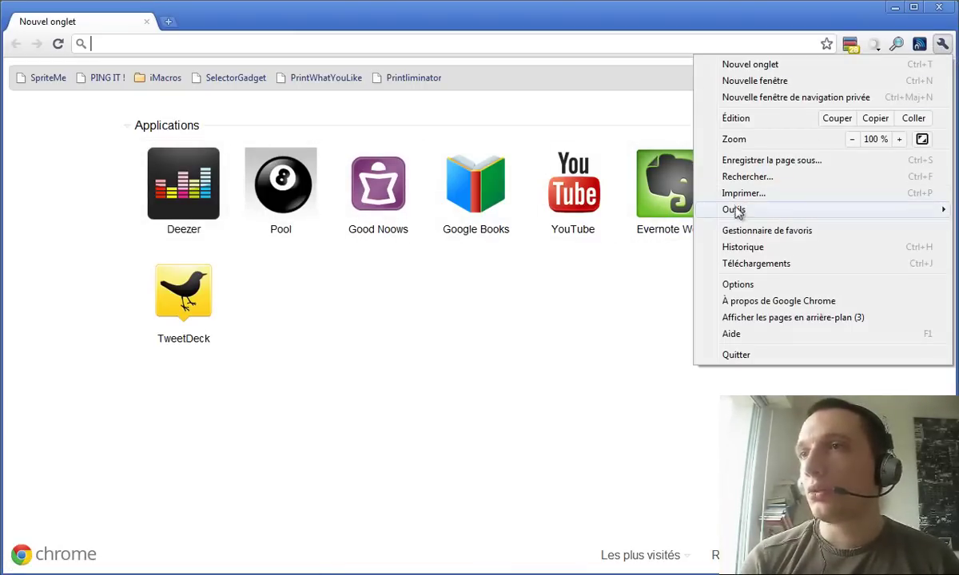
pyautogui.moveTo(736, 212)
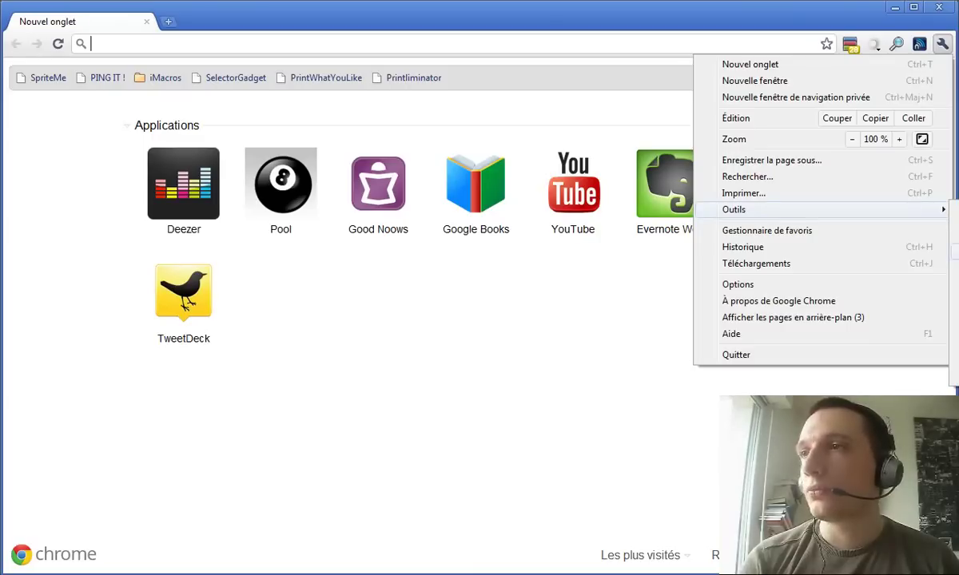
pyautogui.click(953, 250)
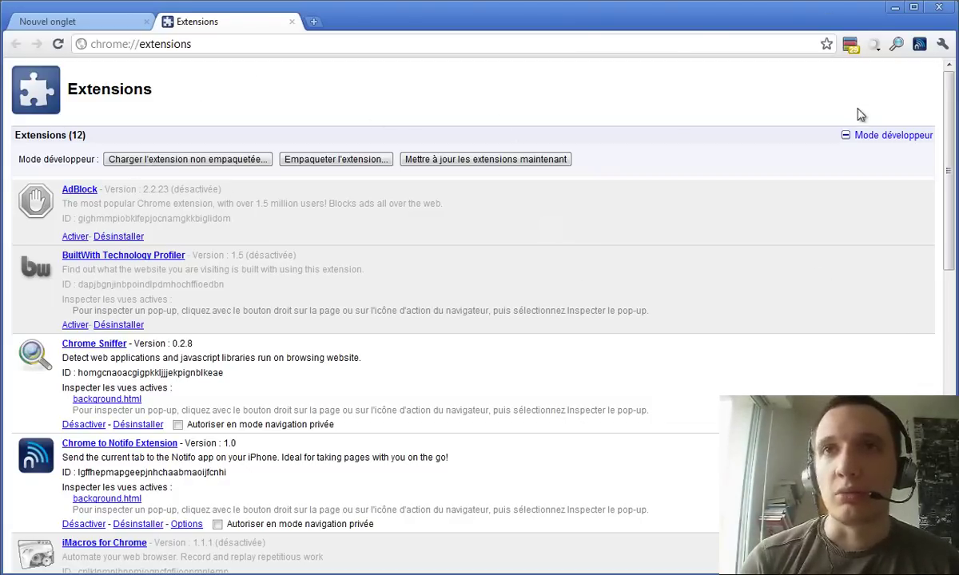
# Step: Locate TweetDeck in the list of installed extensions and highlight its ID
pyautogui.moveTo(951, 132); pyautogui.dragTo(884, 347)
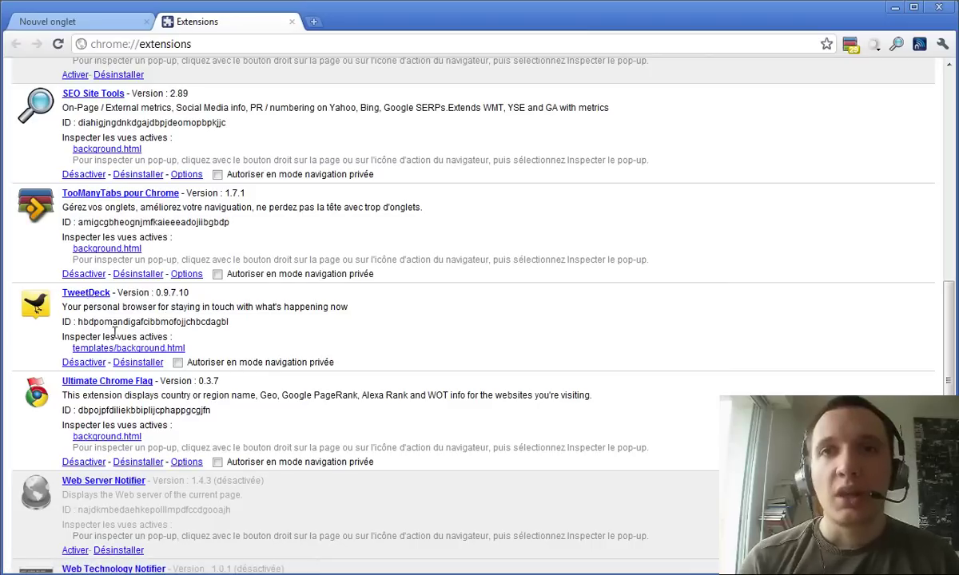
pyautogui.moveTo(76, 322); pyautogui.dragTo(225, 337)
pyautogui.click(220, 306)
pyautogui.moveTo(233, 224); pyautogui.dragTo(132, 223)
pyautogui.click(141, 218)
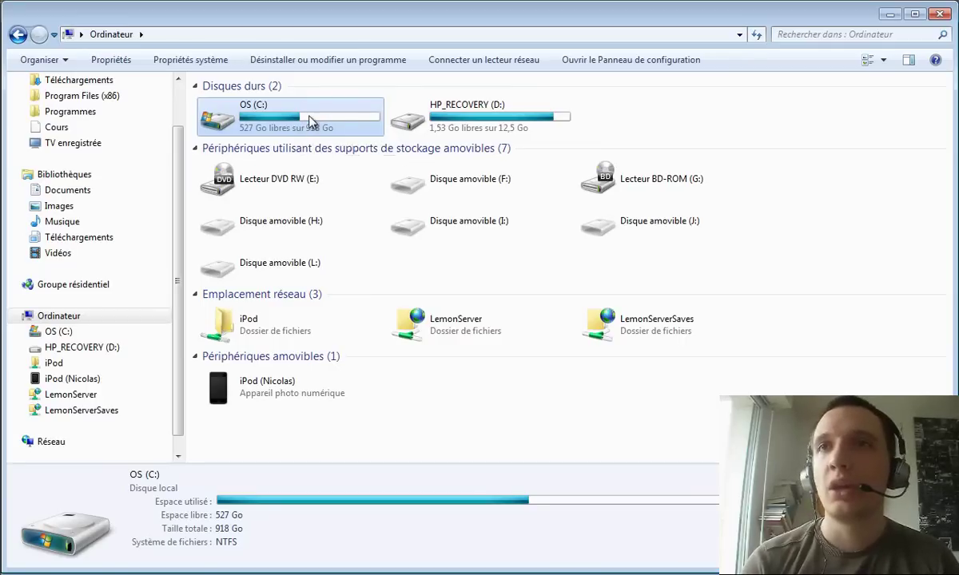
# Step: In Windows Explorer, go to the AppData\Local folder of the user's profile under Utilisateurs on the C: drive
pyautogui.doubleClick(309, 120)
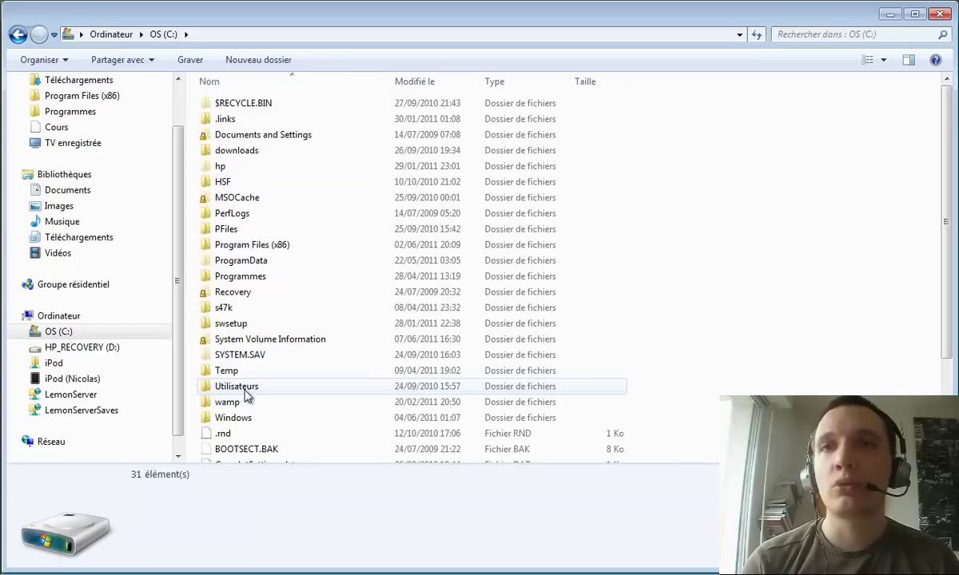
pyautogui.doubleClick(248, 385)
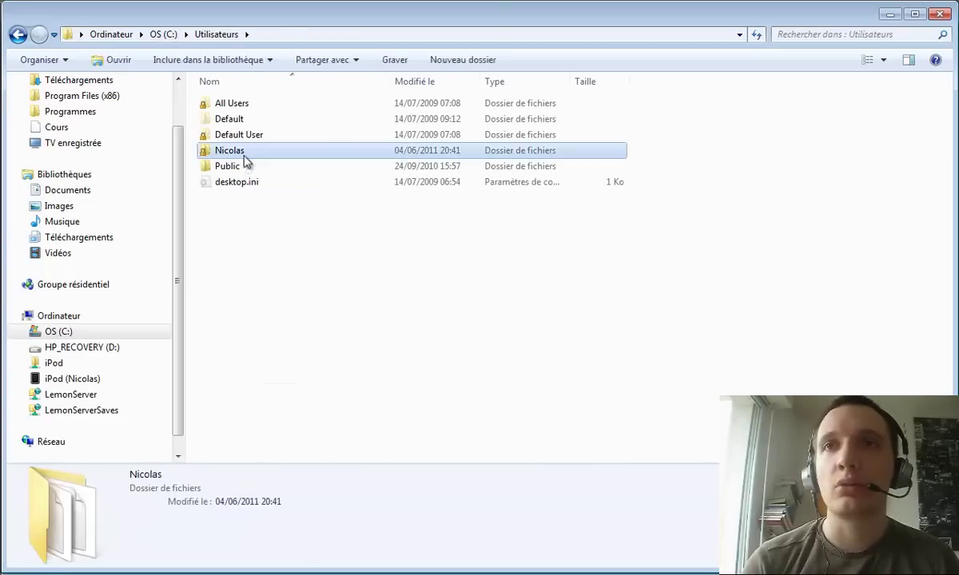
pyautogui.doubleClick(246, 153)
pyautogui.doubleClick(240, 276)
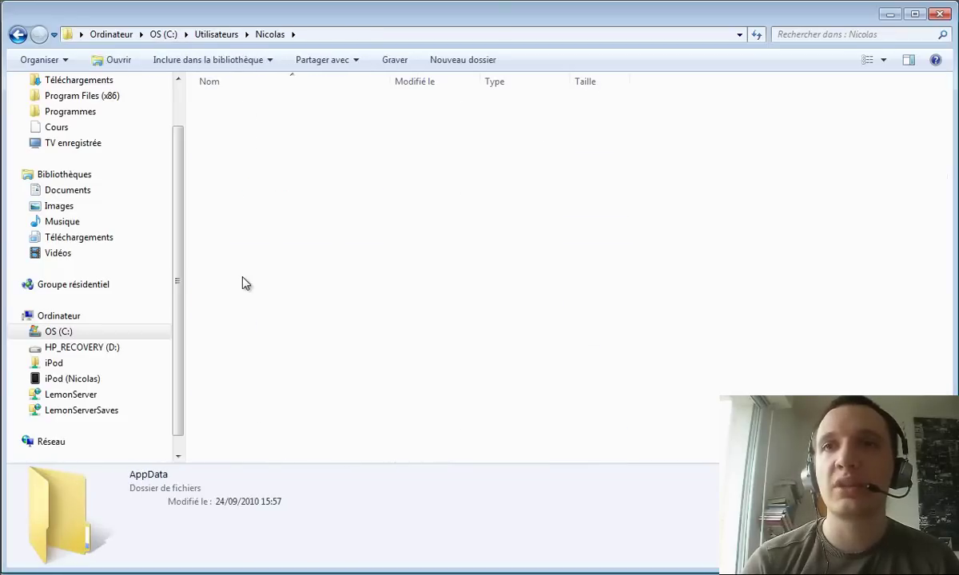
pyautogui.doubleClick(223, 102)
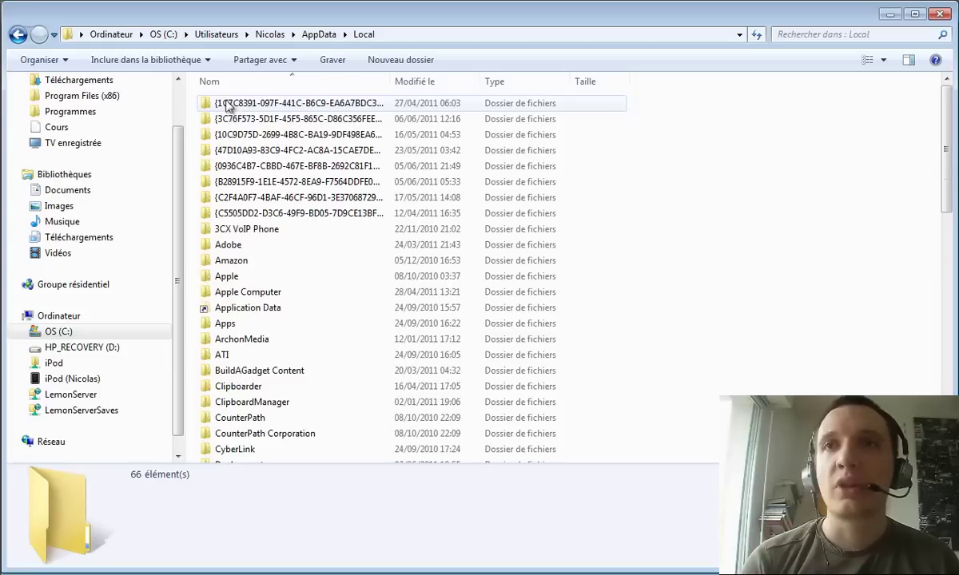
# Step: Open Chrome's Extensions folder under Google\Chrome\User Data\Default
pyautogui.scroll(-2, 267, 416)
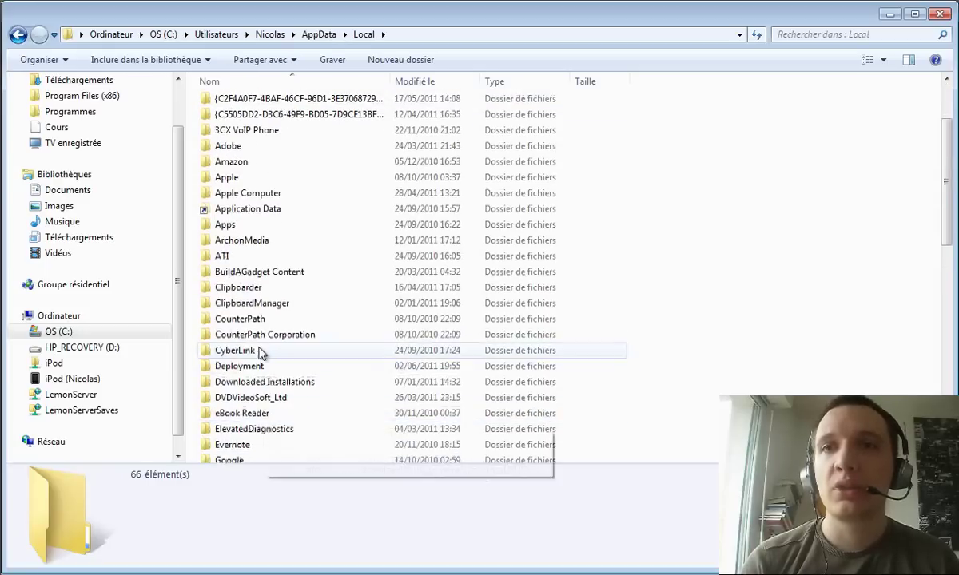
pyautogui.scroll(-2, 240, 360)
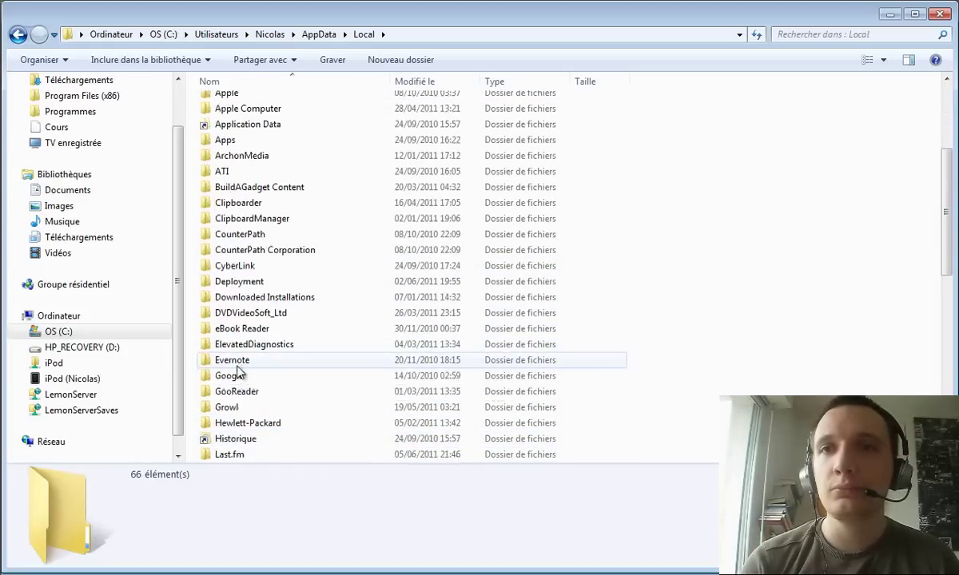
pyautogui.doubleClick(240, 375)
pyautogui.doubleClick(242, 103)
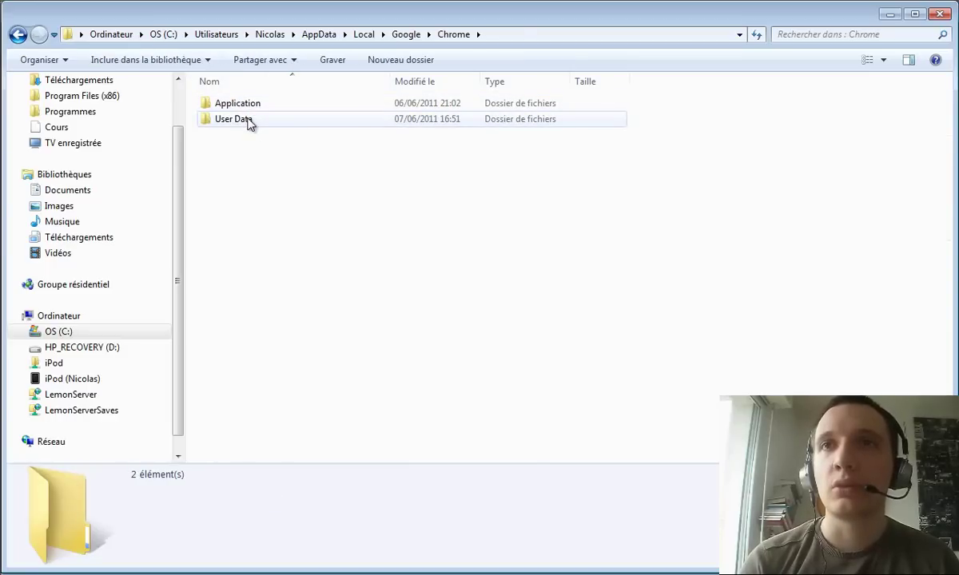
pyautogui.doubleClick(248, 120)
pyautogui.doubleClick(246, 104)
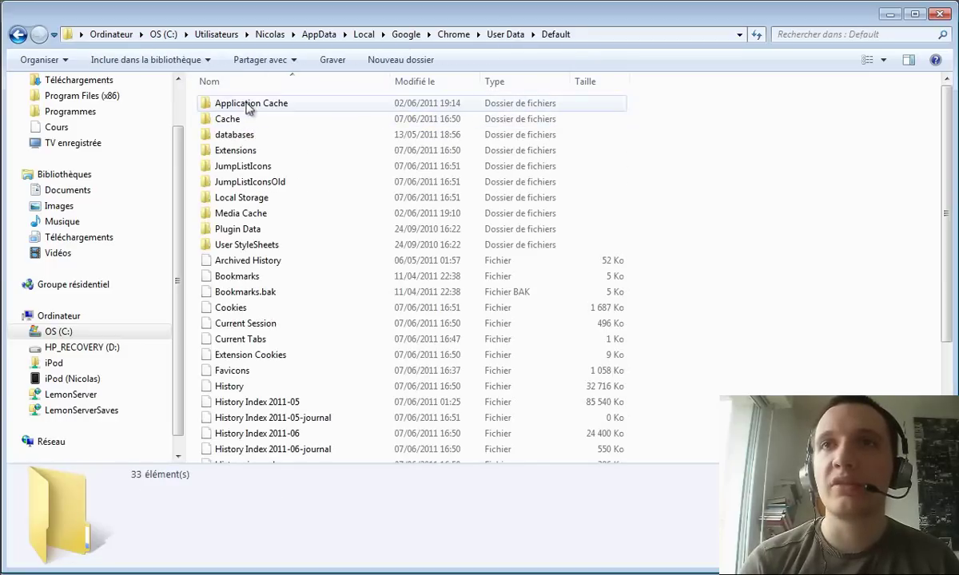
pyautogui.doubleClick(252, 151)
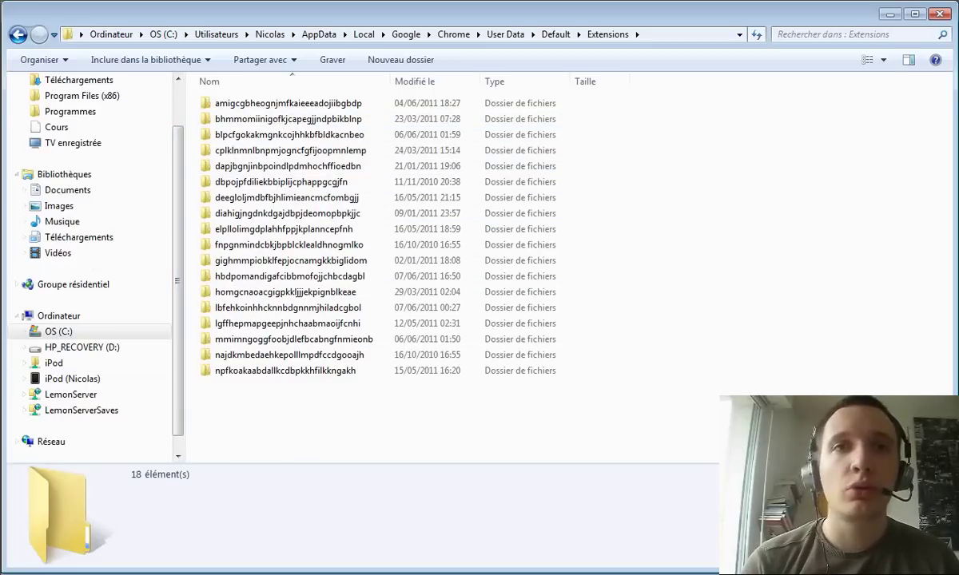
# Step: Check the TweetDeck ID in Chrome, and in Explorer open the matching folder hbdpomandigafcibbmofojjchbcdagbl and its 0.9.7.10_0 subfolder
pyautogui.hotkey('alt', 'Tab')
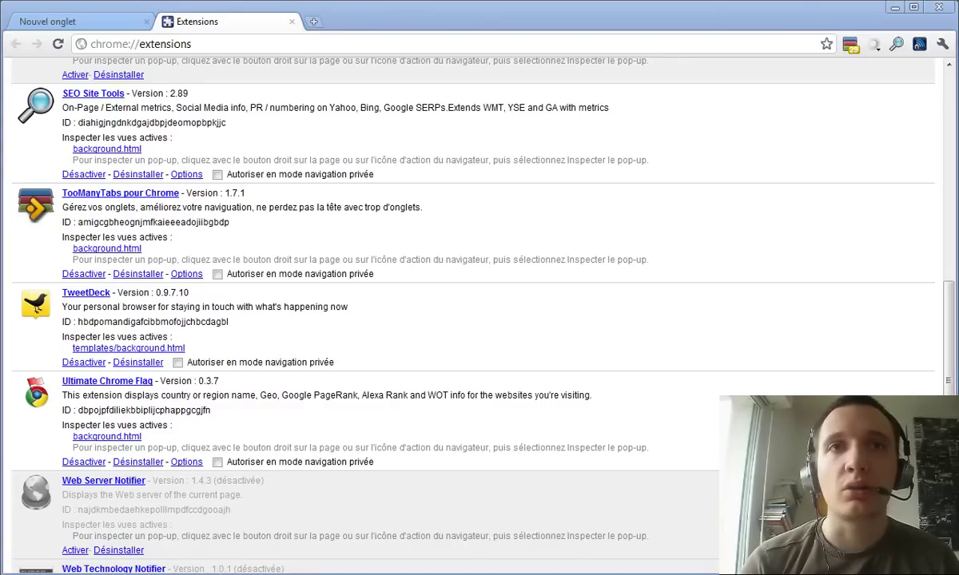
pyautogui.hotkey('alt', 'Tab')
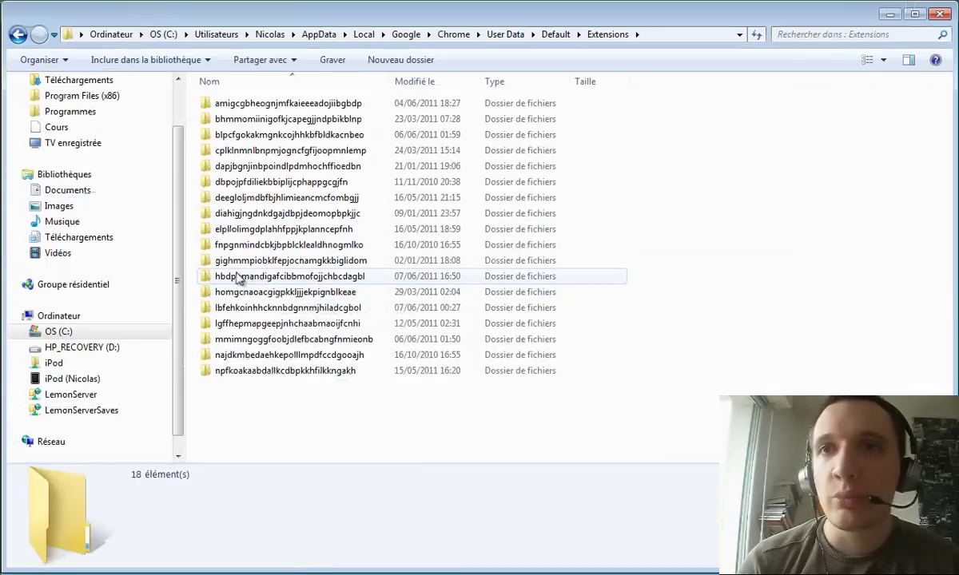
pyautogui.doubleClick(239, 277)
pyautogui.doubleClick(235, 107)
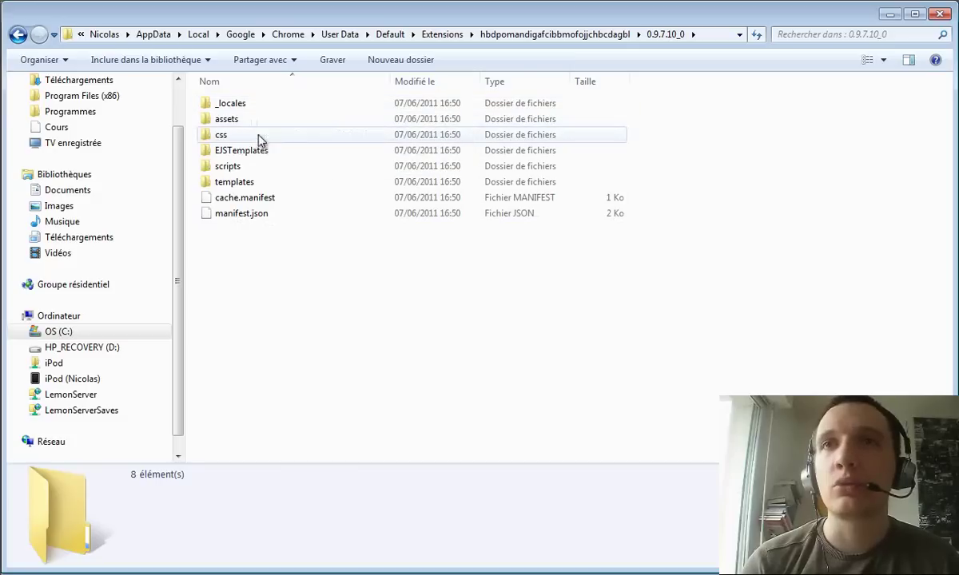
# Step: View TweetDeck's images in the assets and logos folders and return to the Extensions folder
pyautogui.doubleClick(232, 120)
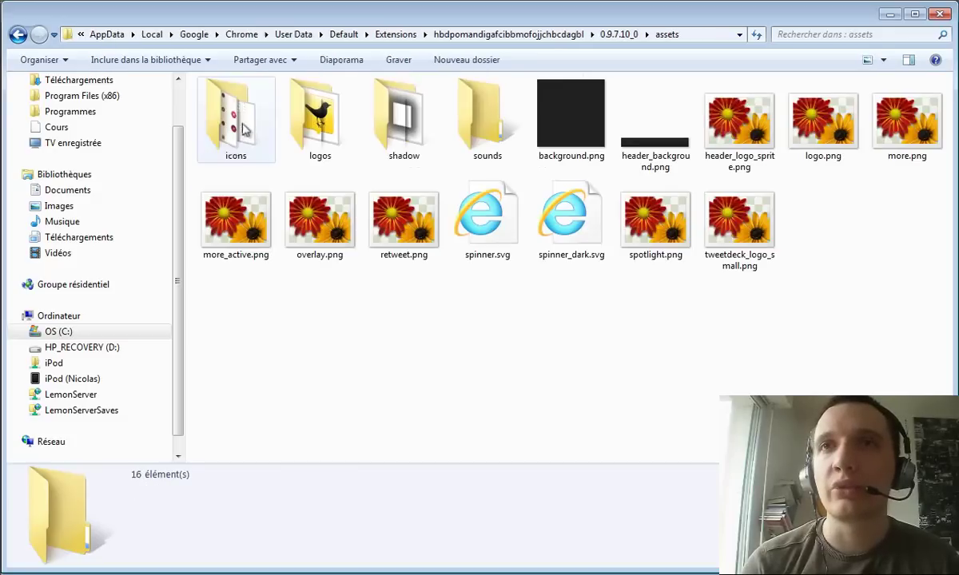
pyautogui.doubleClick(318, 120)
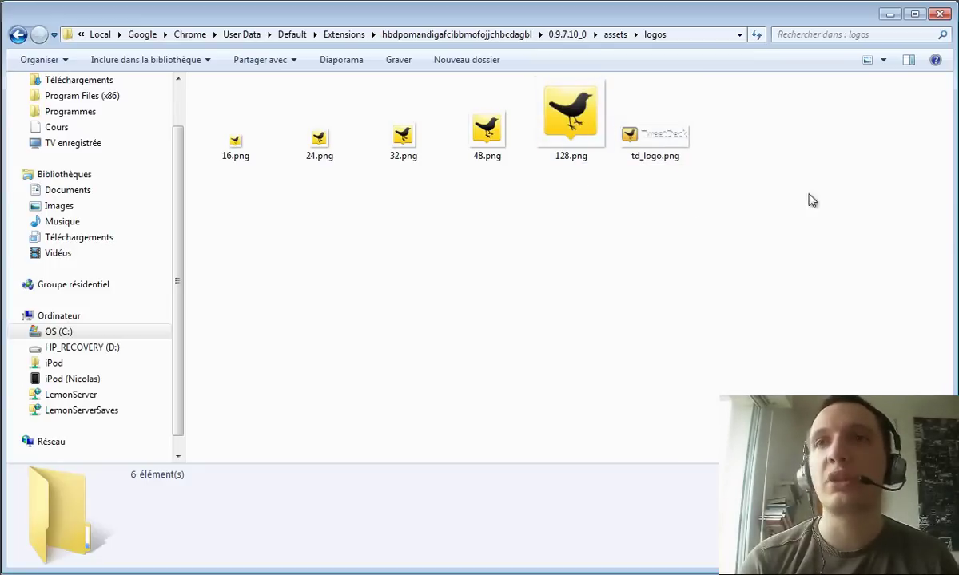
pyautogui.click(616, 36)
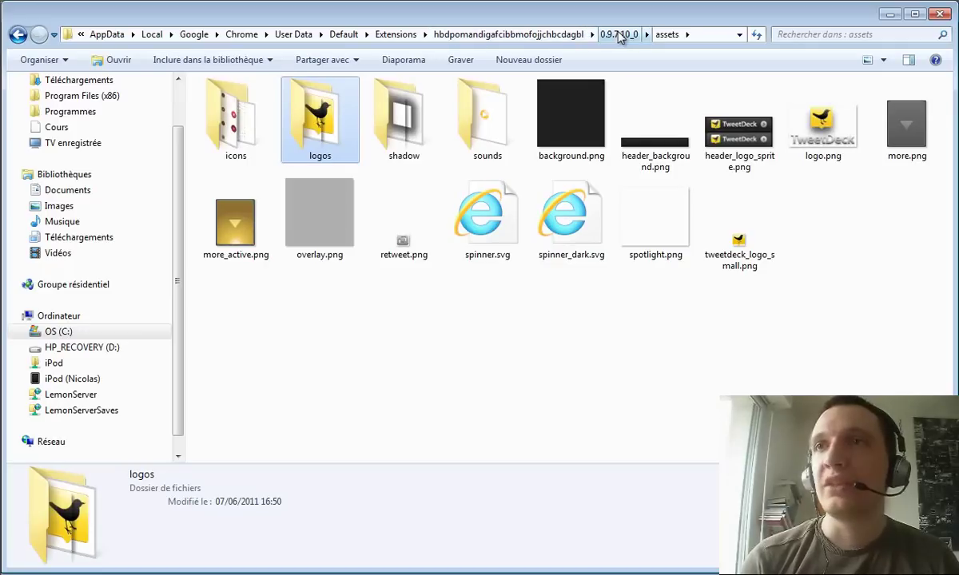
pyautogui.click(620, 36)
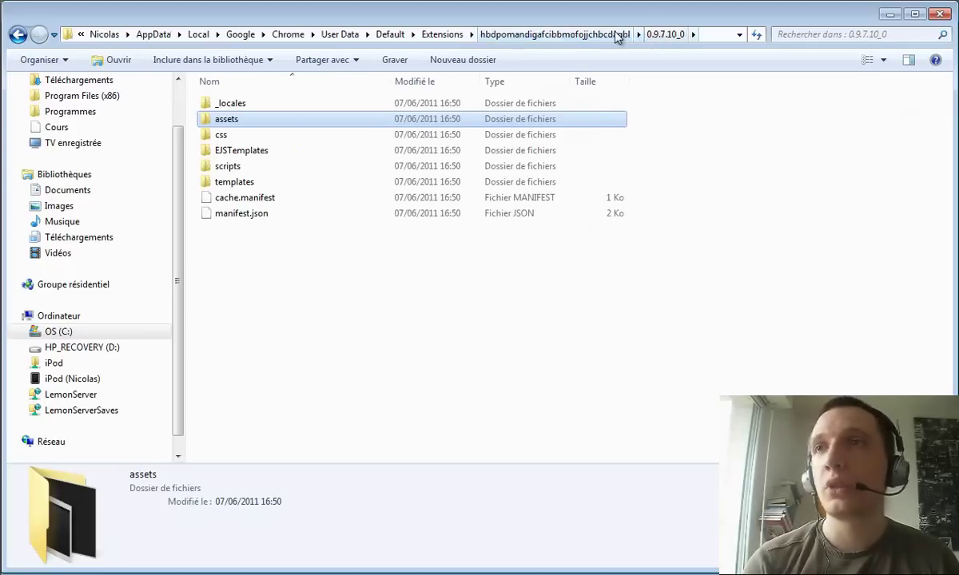
pyautogui.click(595, 37)
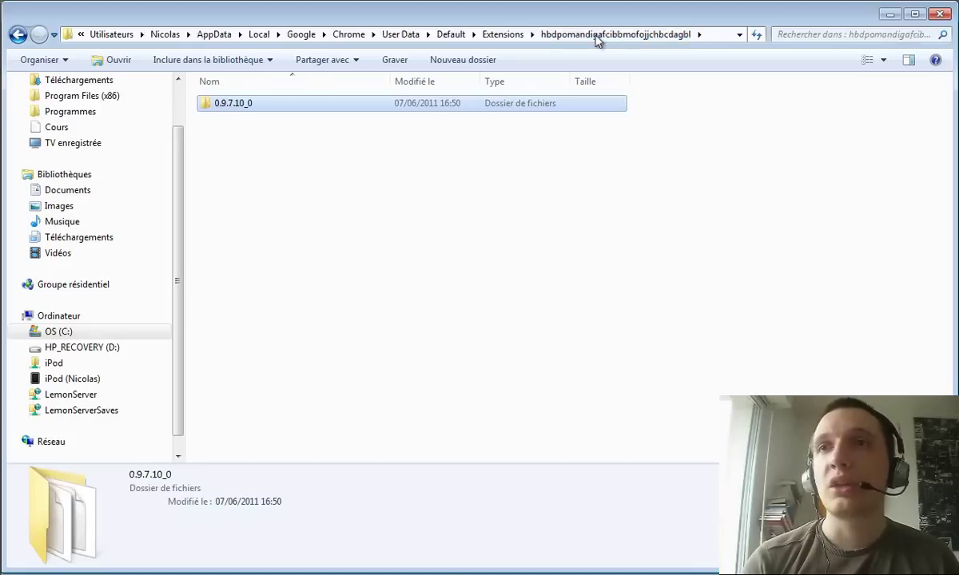
pyautogui.click(506, 36)
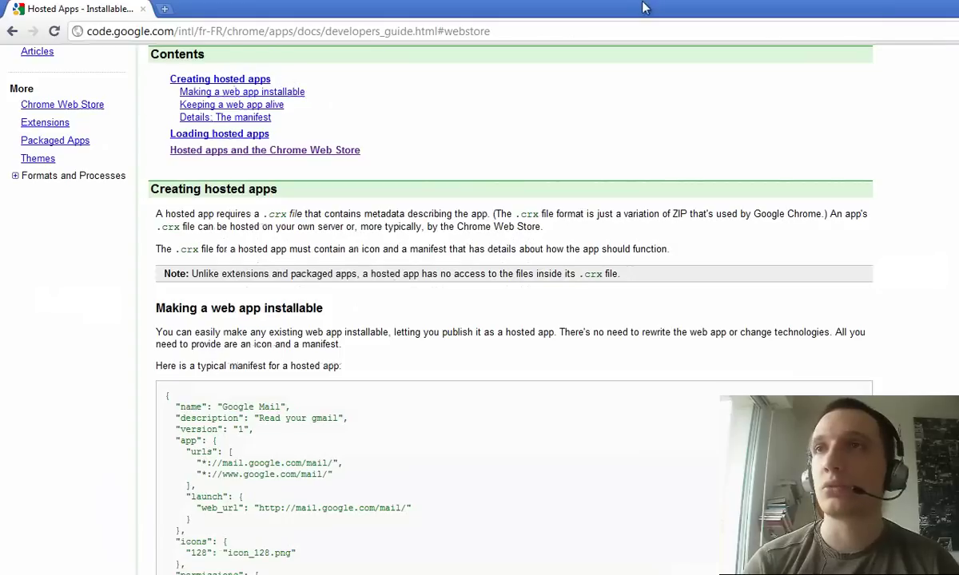
# Step: Maximize the Chrome window with the Hosted Apps developer guide and view the page's title and introduction
pyautogui.doubleClick(647, 8)
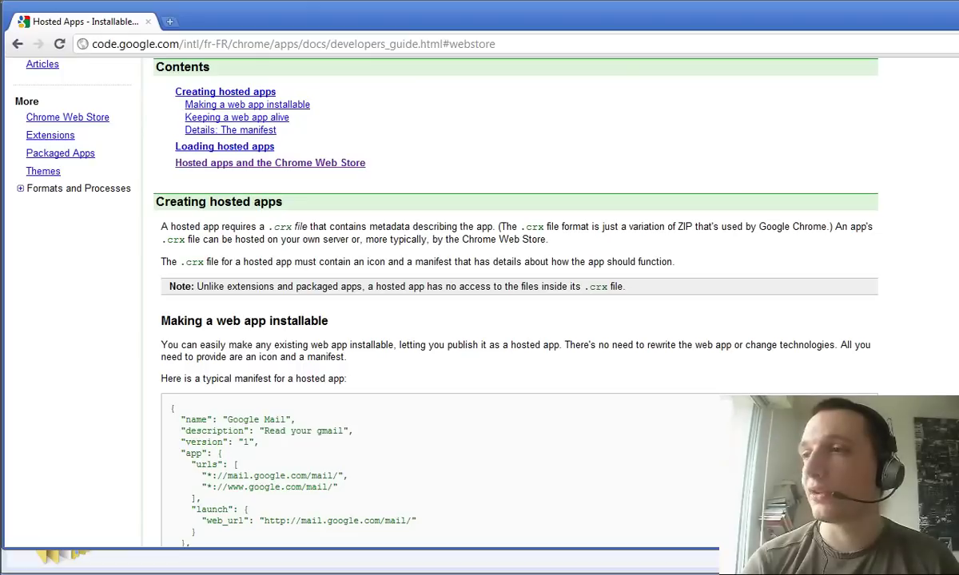
pyautogui.press('super+Up')
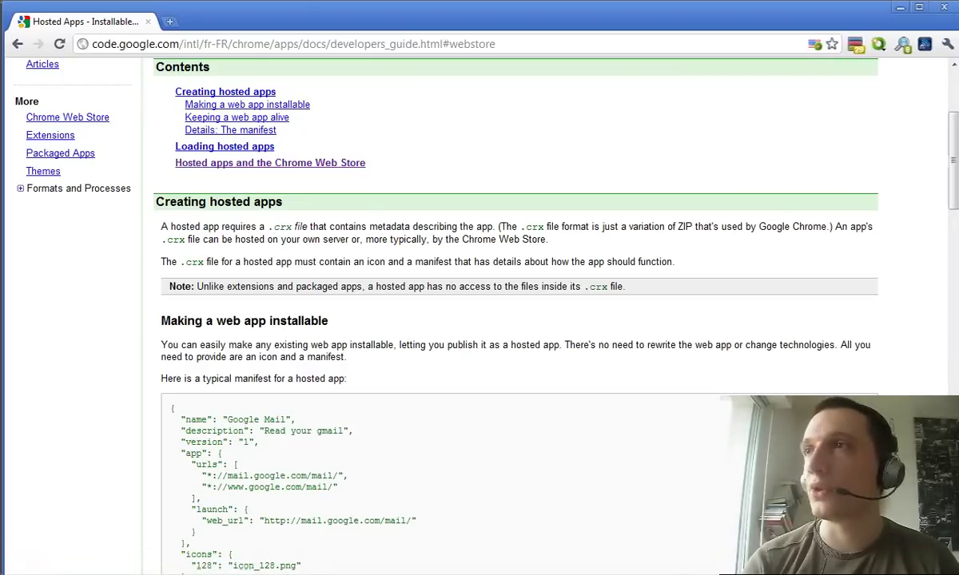
pyautogui.scroll(3, 861, 272)
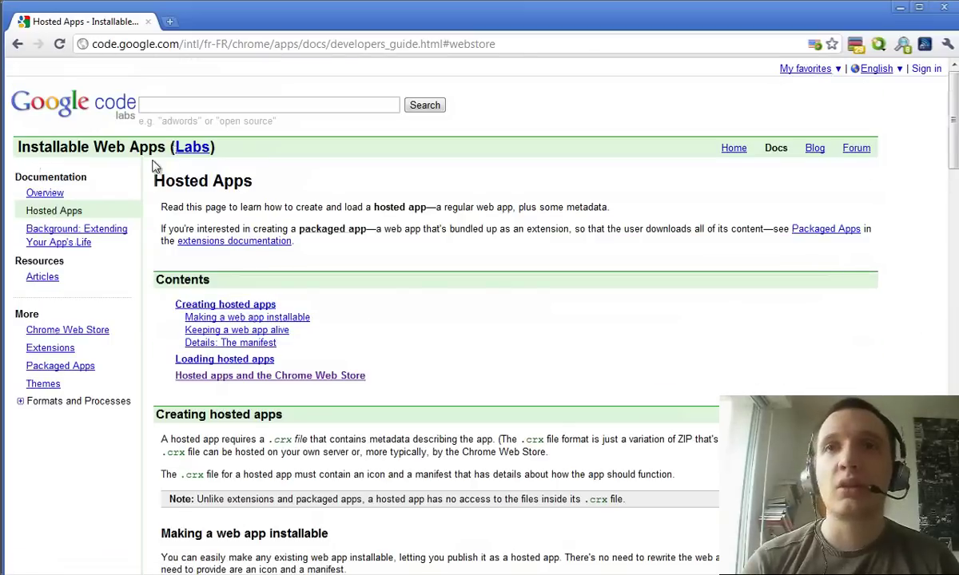
pyautogui.moveTo(156, 182); pyautogui.dragTo(243, 183)
pyautogui.click(316, 246)
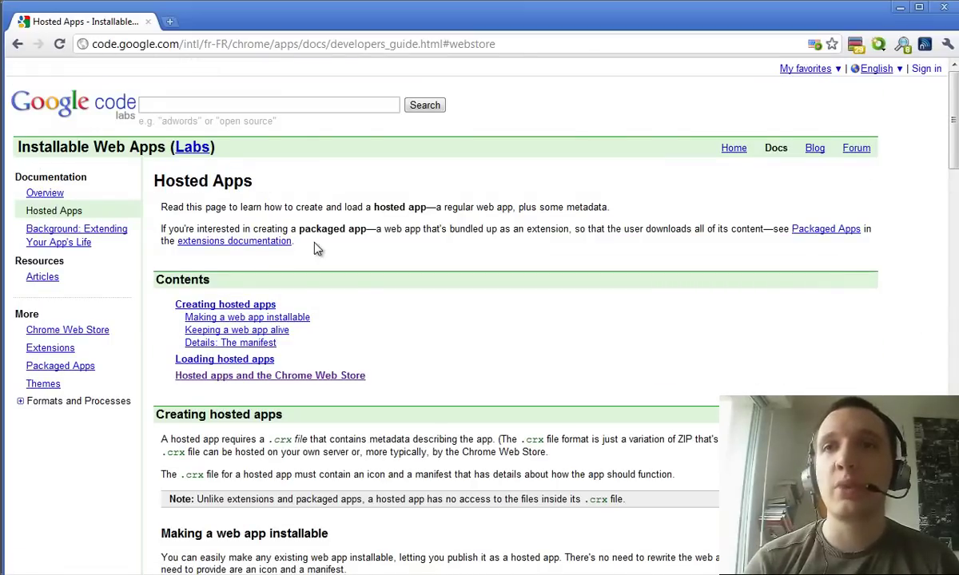
# Step: Examine the sample hosted app manifest, the manifest.json field details and the section on loading hosted apps
pyautogui.scroll(-5, 317, 246)
pyautogui.moveTo(173, 179); pyautogui.dragTo(171, 397)
pyautogui.click(235, 389)
pyautogui.scroll(-3, 238, 384)
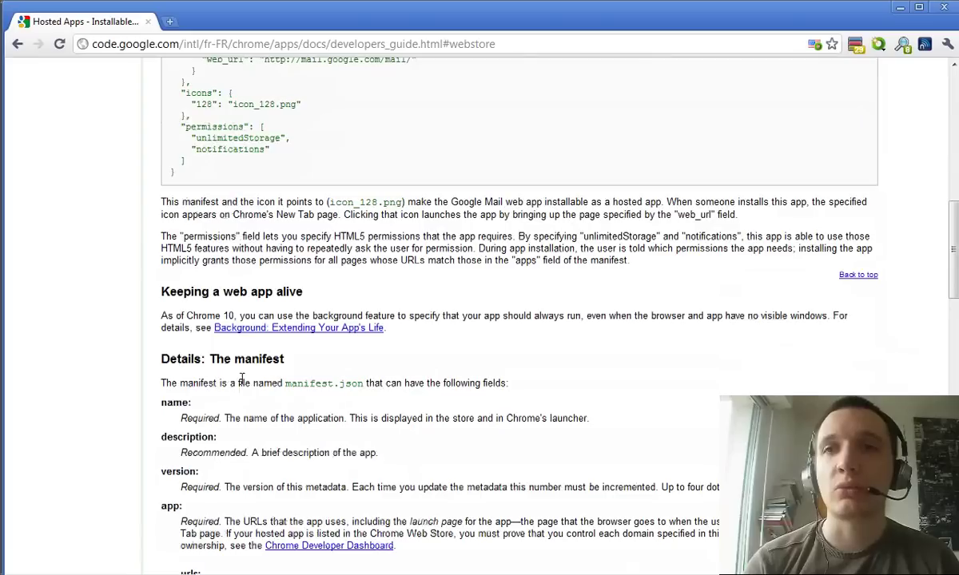
pyautogui.scroll(4, 240, 380)
pyautogui.scroll(4, 237, 281)
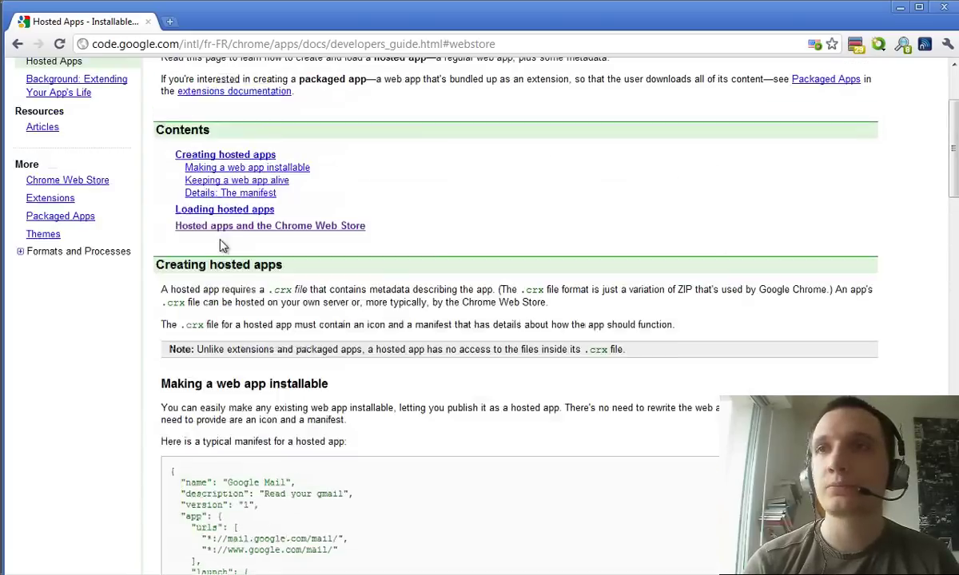
pyautogui.scroll(-6, 256, 224)
pyautogui.scroll(-7, 256, 222)
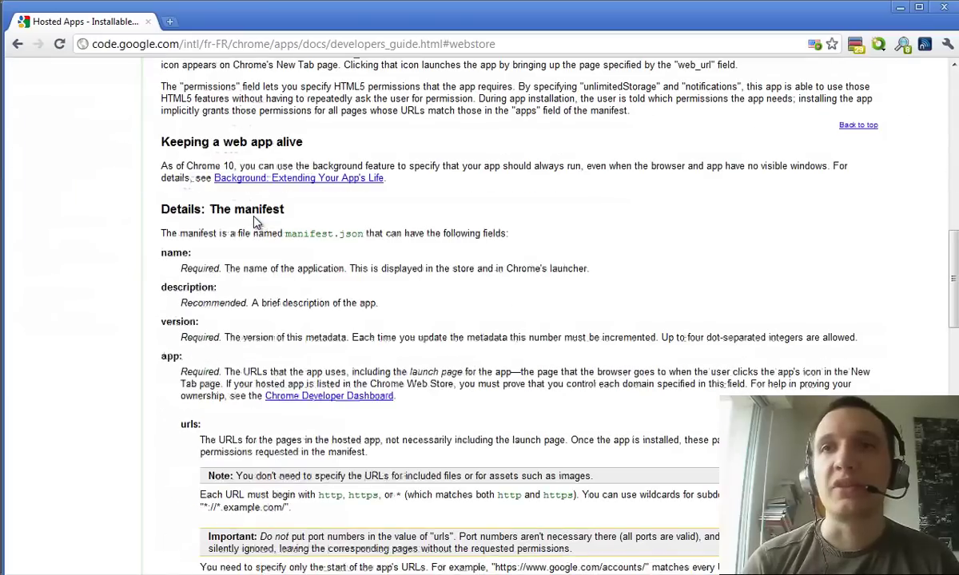
pyautogui.scroll(-8, 236, 199)
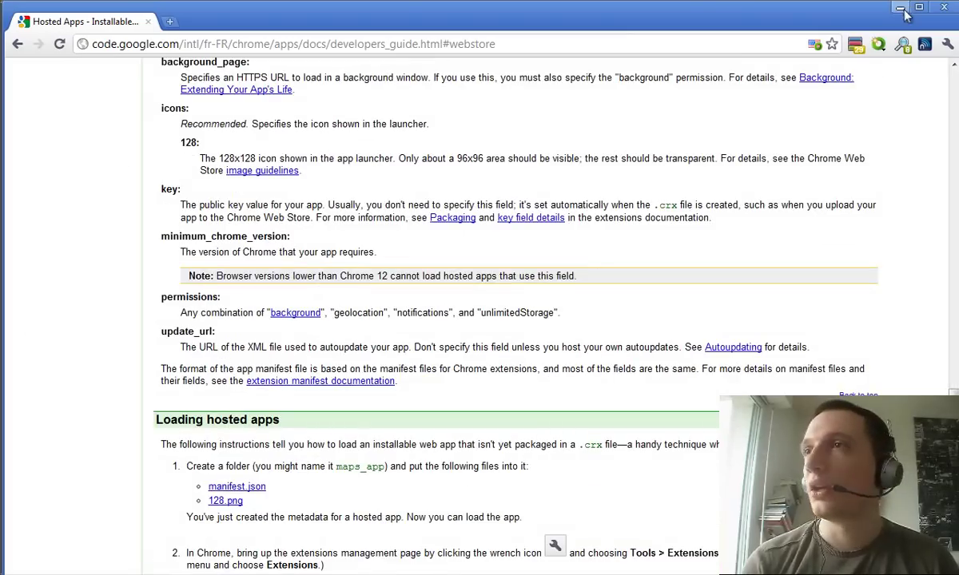
# Step: Switch back through Explorer to Chrome's Extensions page and look through the installed extensions around TweetDeck
pyautogui.hotkey('alt', 'Tab')
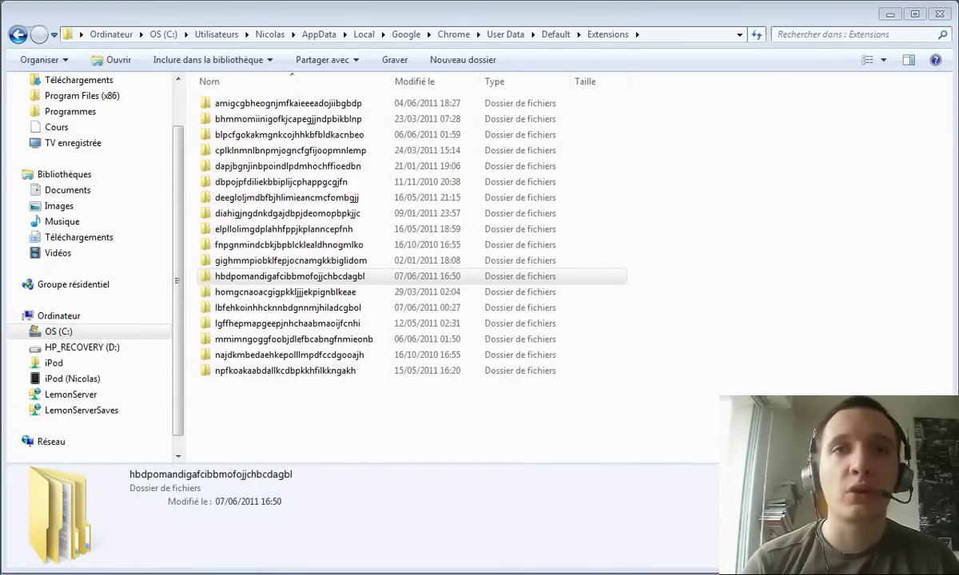
pyautogui.hotkey('alt', 'Tab')
pyautogui.scroll(-3, 218, 286)
pyautogui.scroll(10, 200, 299)
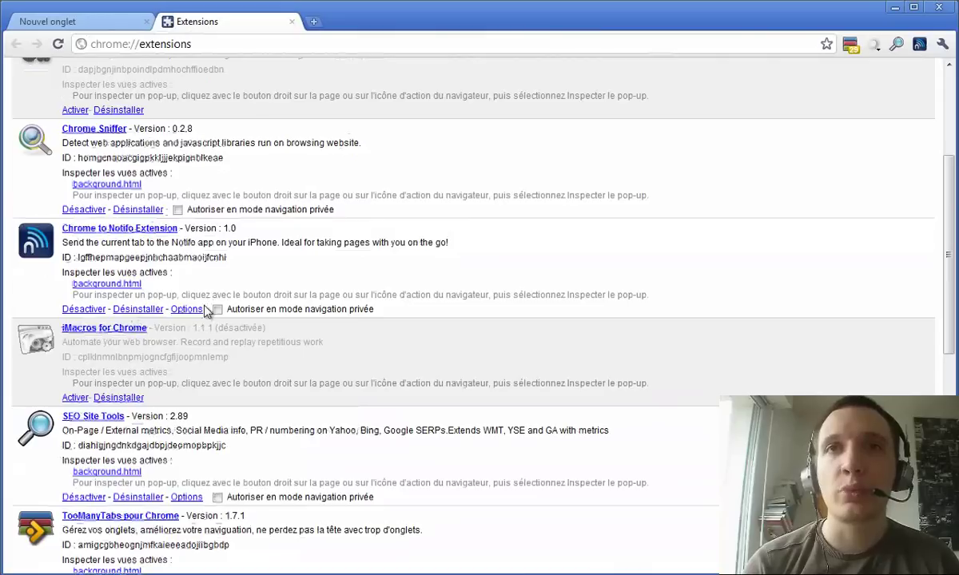
pyautogui.scroll(-10, 231, 382)
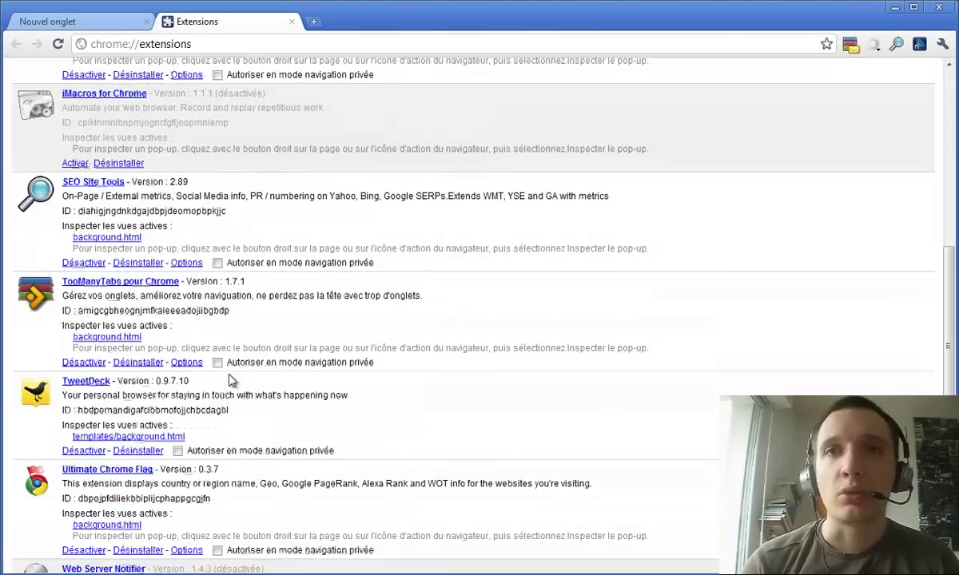
# Step: View the files in version folder 0.2.8_0 of the homgcnaoacgigpkkljjjekpignblkeae extension and return to the Extensions folder
pyautogui.scroll(12, 273, 223)
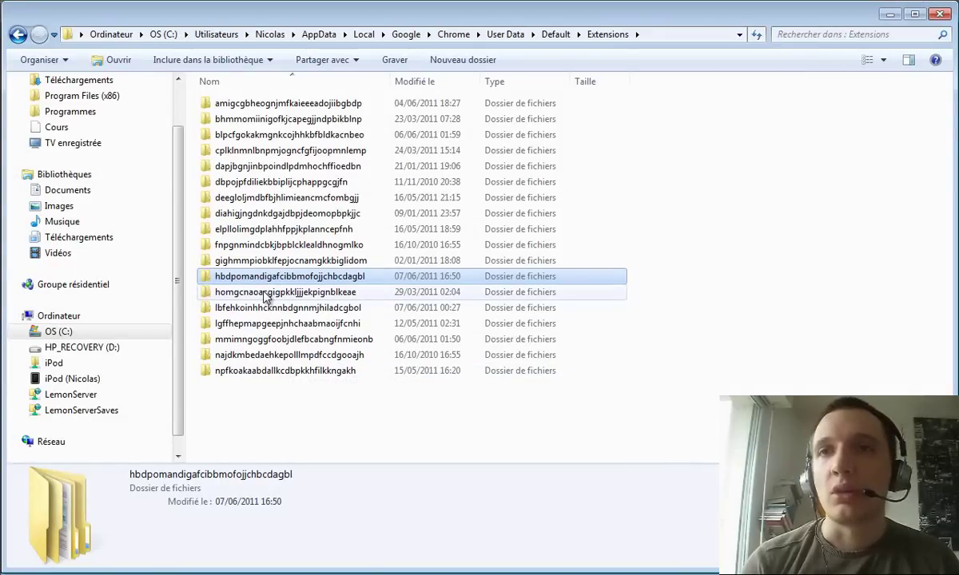
pyautogui.doubleClick(249, 291)
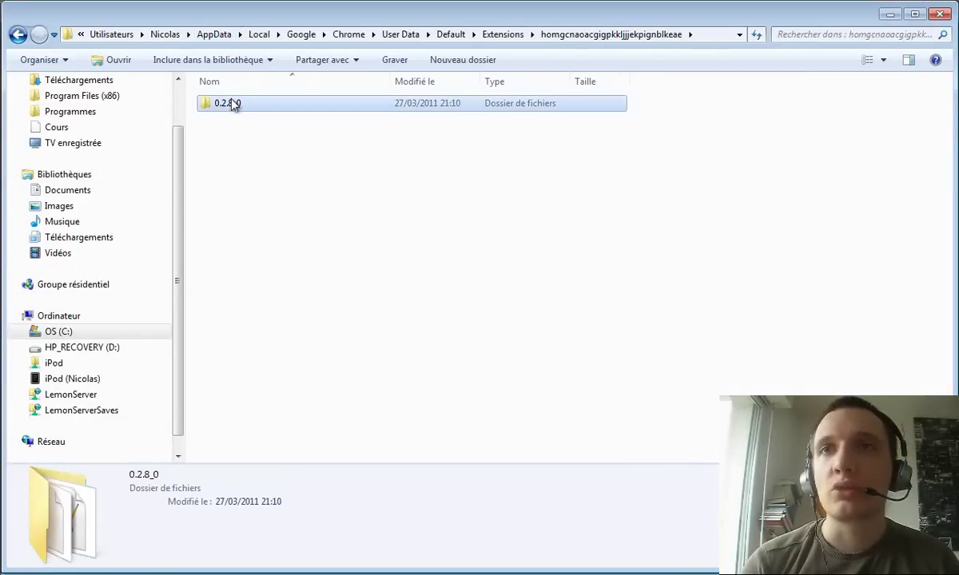
pyautogui.doubleClick(232, 105)
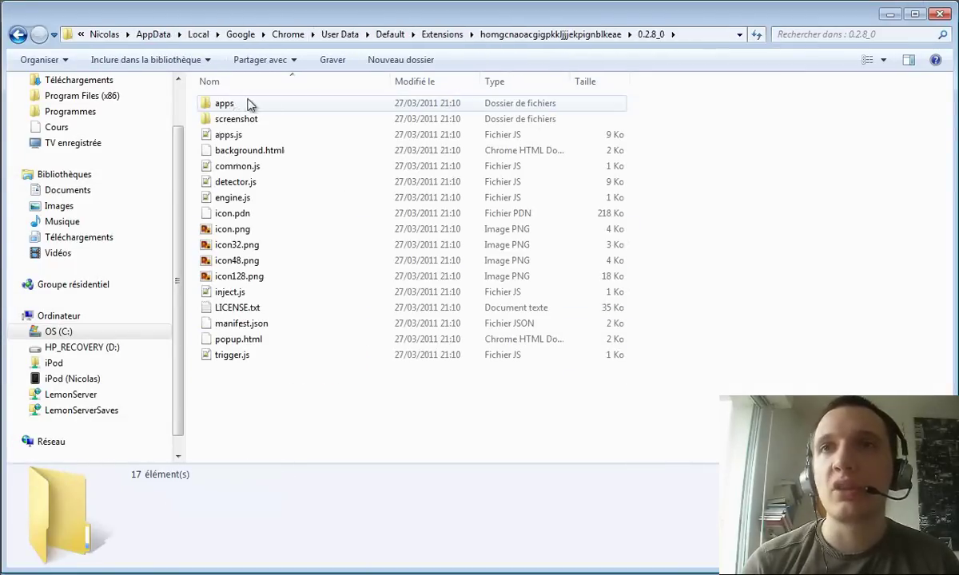
pyautogui.click(442, 36)
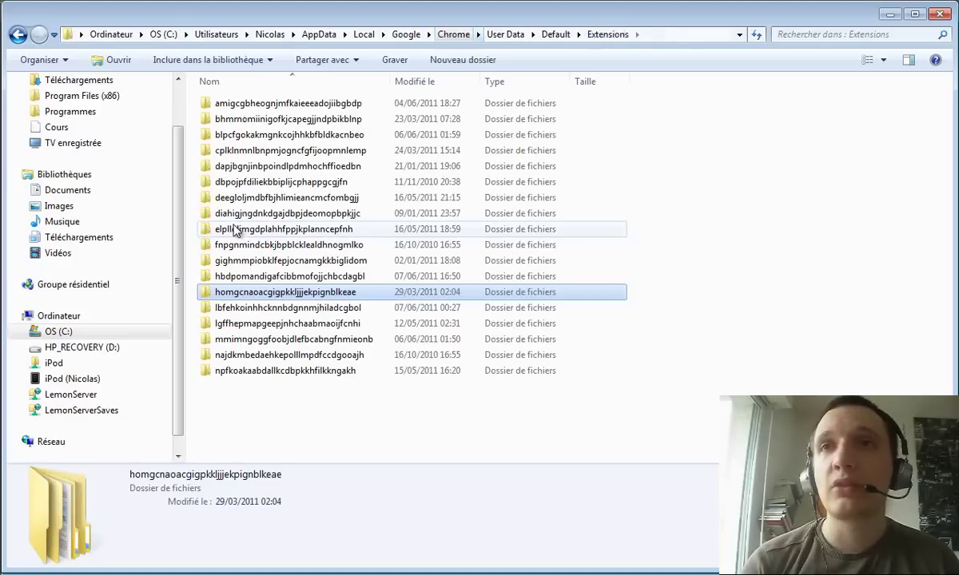
# Step: View the images folder inside version 1.0.2_0 of lbfehkoinhhcknnbdgnnmjhiladcgbol and return to the Extensions folder
pyautogui.doubleClick(235, 311)
pyautogui.doubleClick(244, 102)
pyautogui.doubleClick(248, 119)
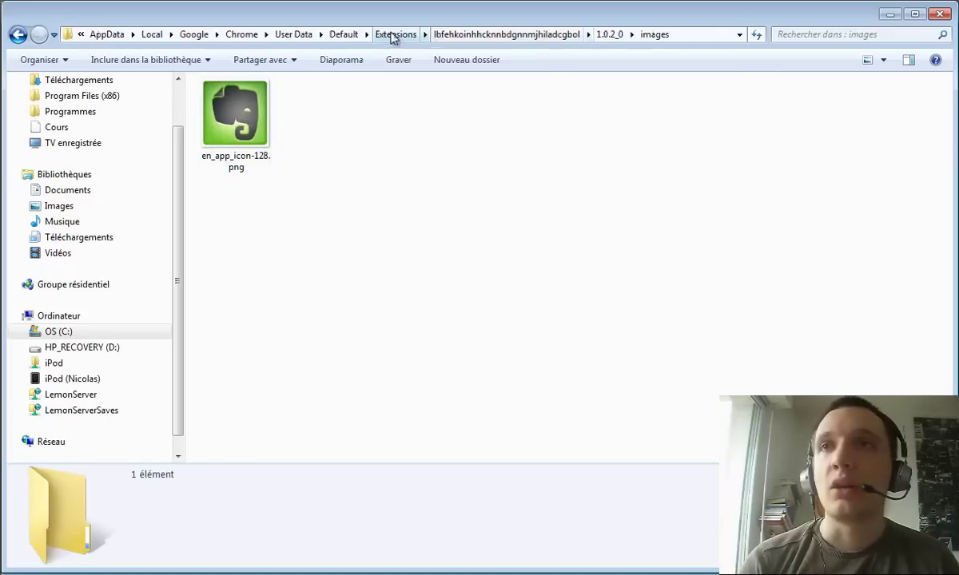
pyautogui.click(395, 34)
# Step: View the files in version folder 1.0_0 of the lgffhepmapgeepjnhchaabmaoijfcnhi extension and return to the Extensions folder
pyautogui.doubleClick(264, 323)
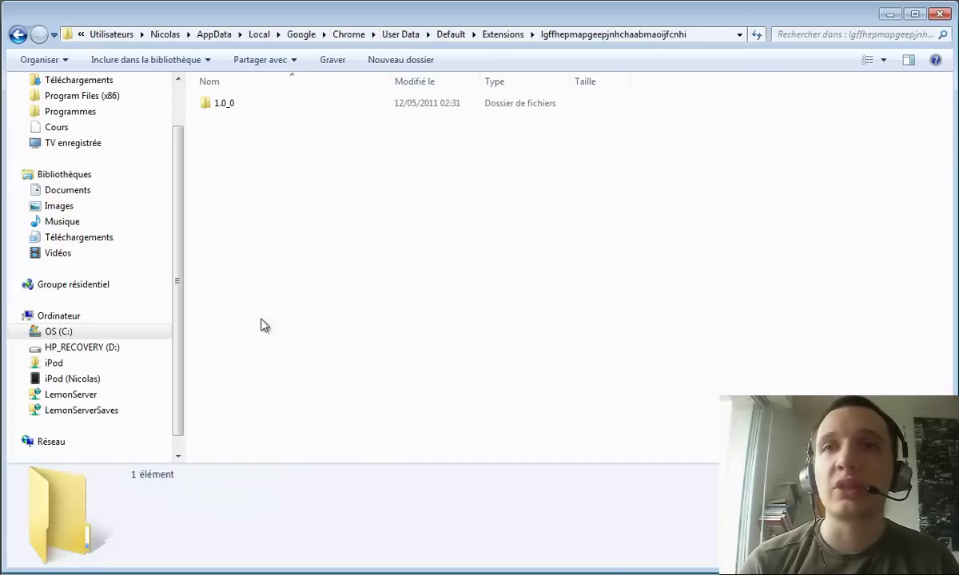
pyautogui.doubleClick(236, 105)
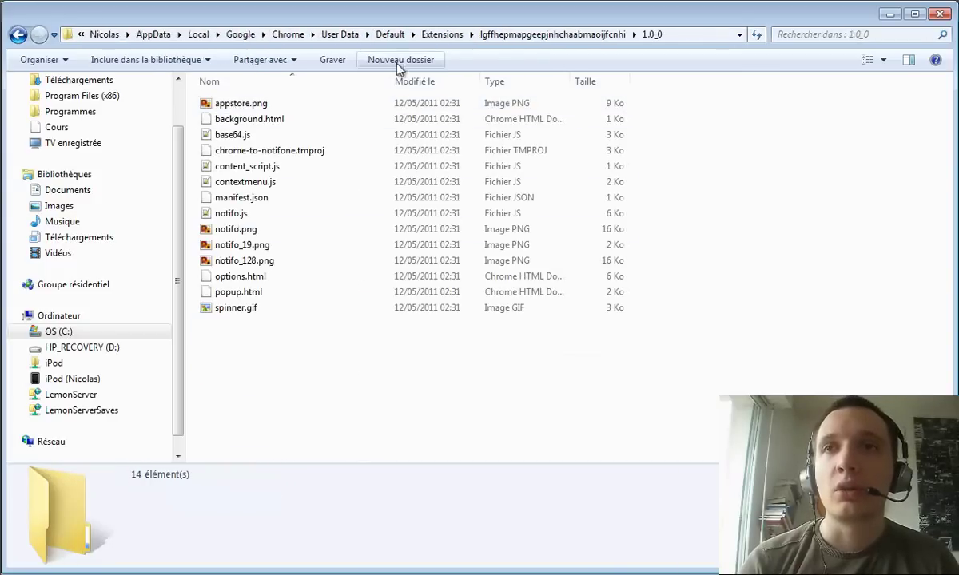
pyautogui.click(432, 36)
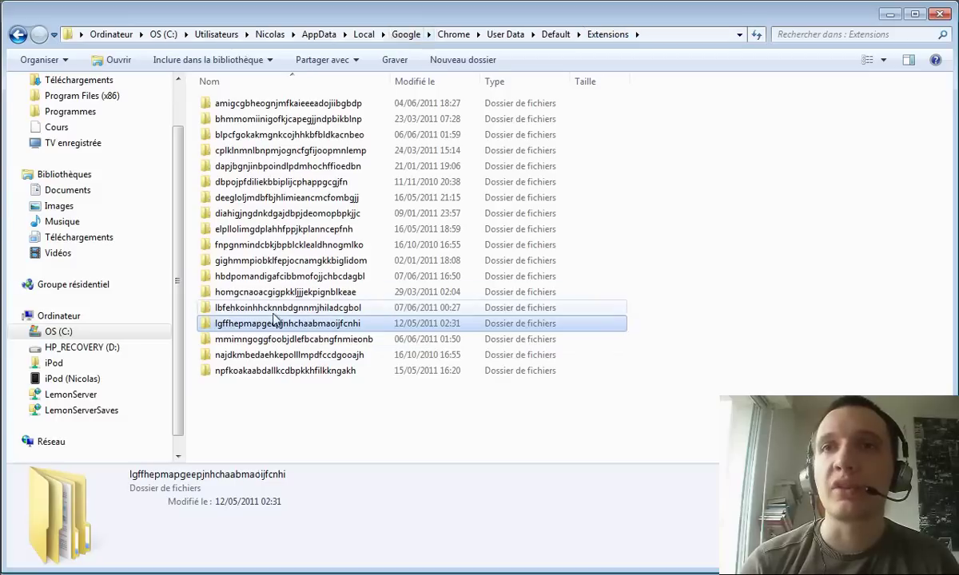
# Step: Open the manifest.json from version folder 0.0.0.5_0 of the mmimngoggfoobjdlefbcabngfnmieonb app in Notepad++
pyautogui.doubleClick(268, 339)
pyautogui.click(242, 109)
pyautogui.doubleClick(244, 109)
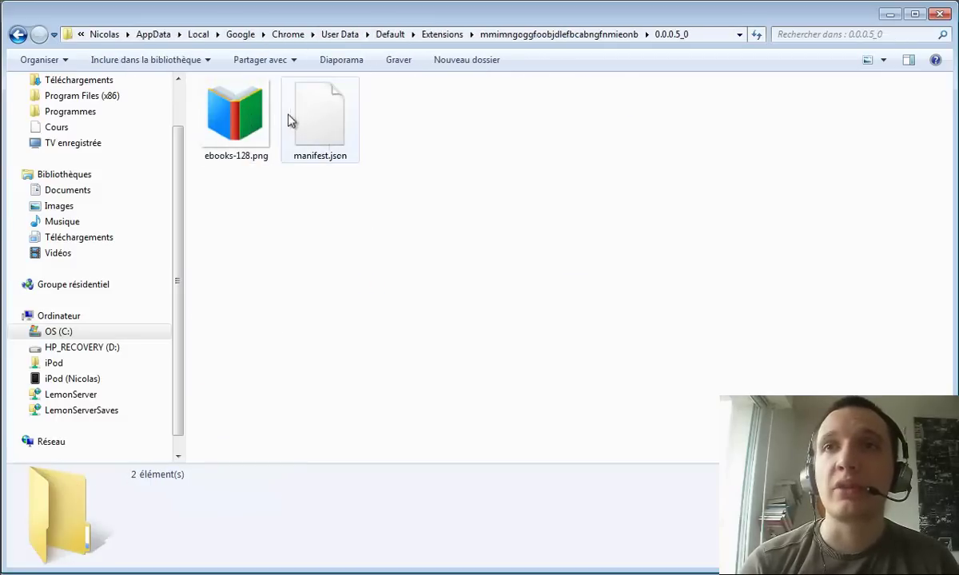
pyautogui.rightClick(315, 112)
pyautogui.click(355, 155)
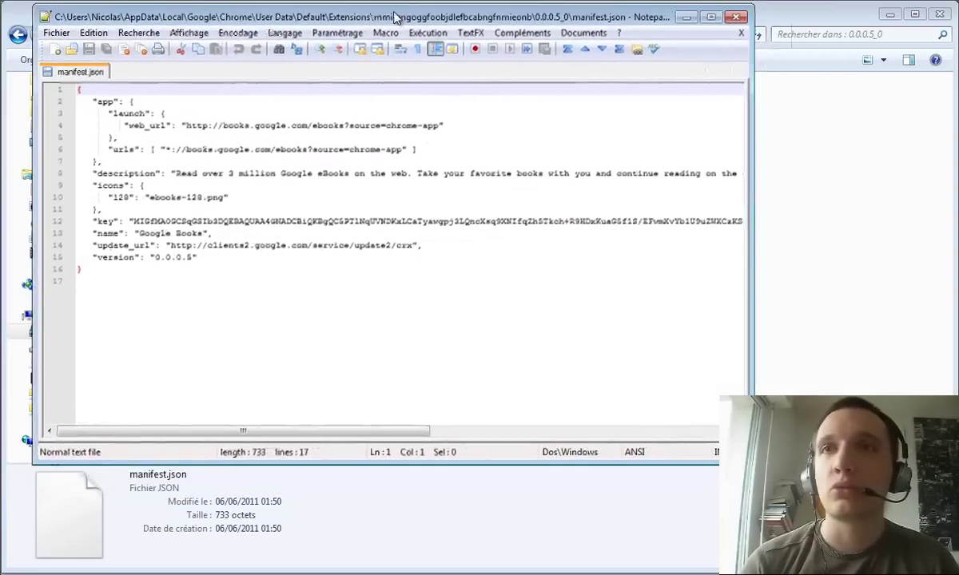
# Step: Highlight the web_url address and the ebooks-128.png icon name in the Google Books manifest, and minimize the editor
pyautogui.moveTo(196, 134); pyautogui.dragTo(447, 133)
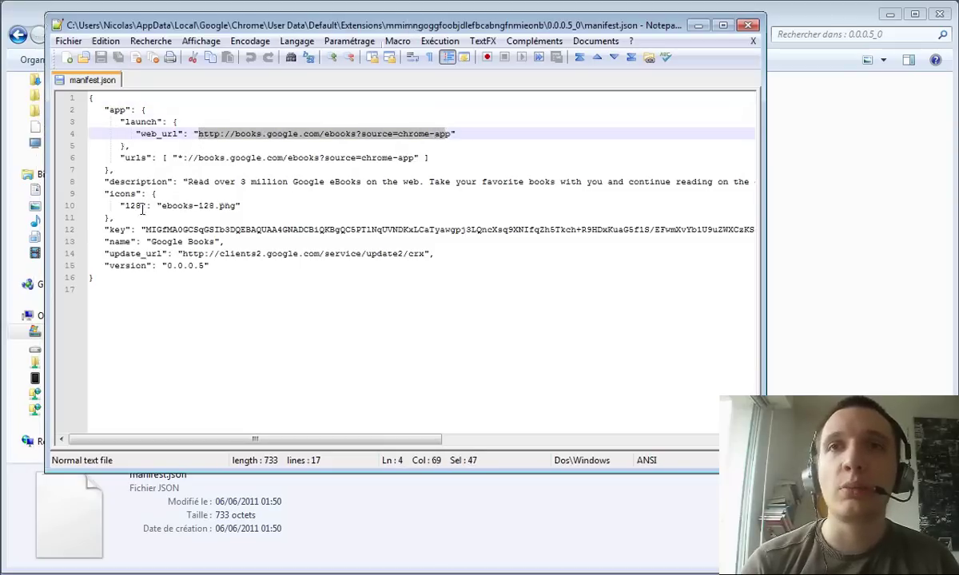
pyautogui.moveTo(161, 205); pyautogui.dragTo(236, 205)
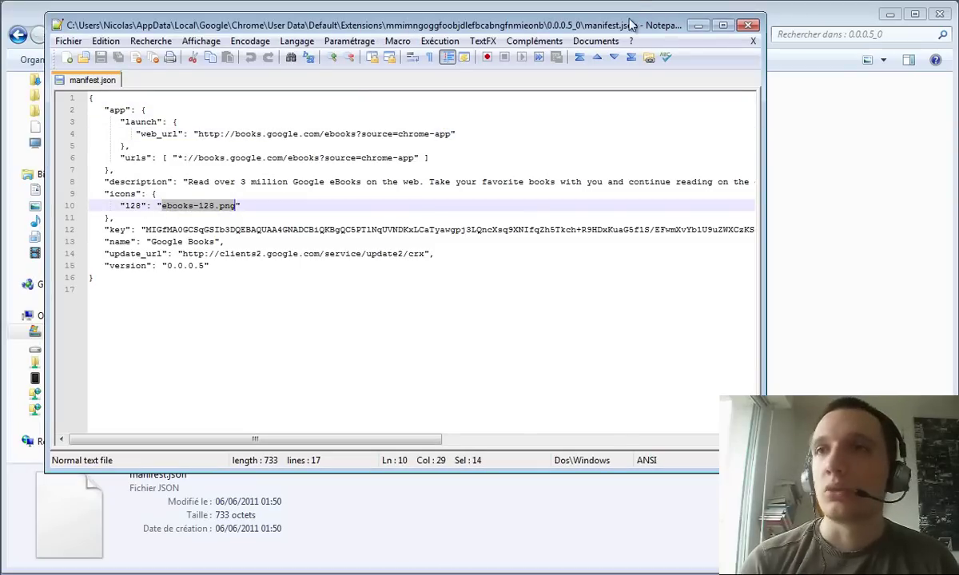
pyautogui.click(700, 25)
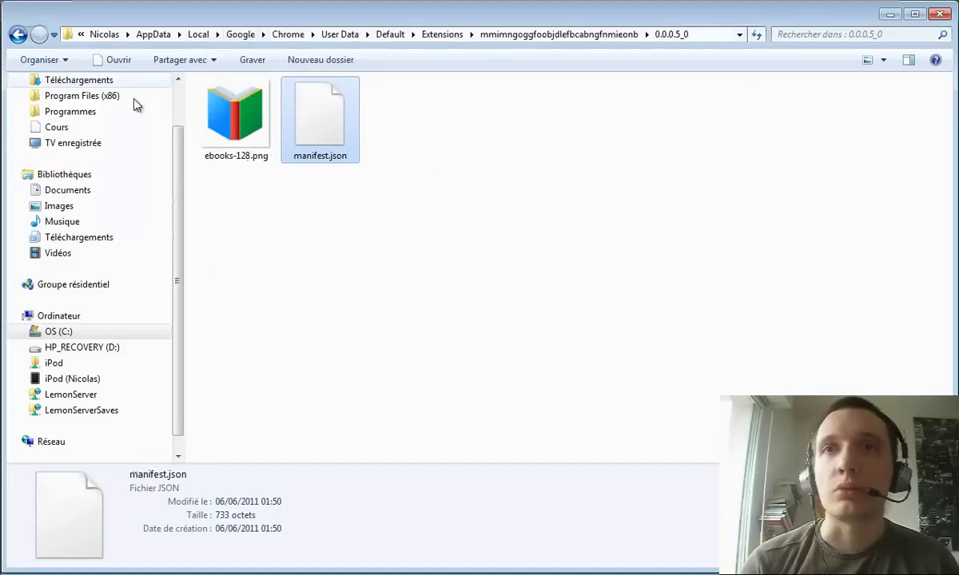
# Step: Return to Extensions and look into version folder 1.7.1_0 of the amigcgbheognjmfkaieeeadojiibgbdp extension
pyautogui.click(442, 35)
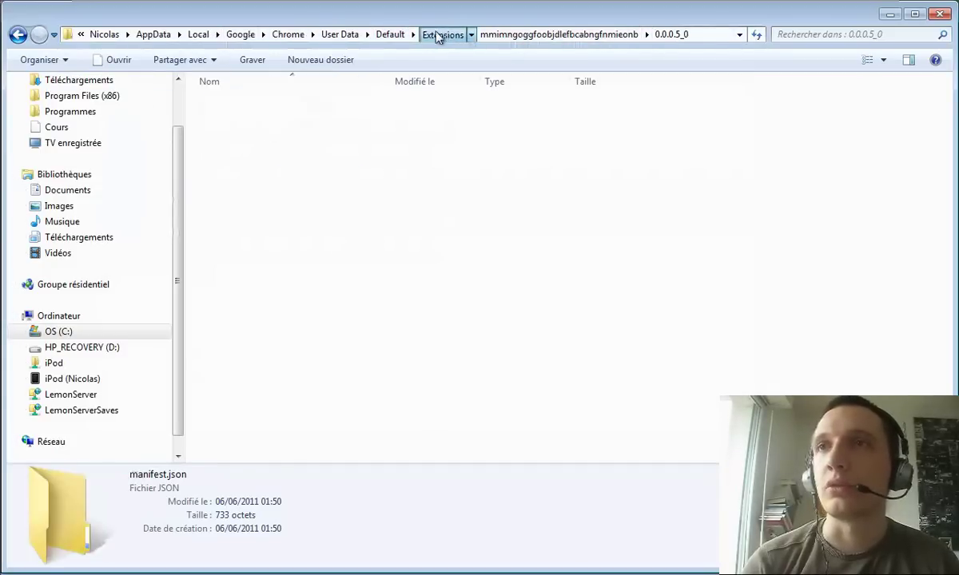
pyautogui.doubleClick(253, 106)
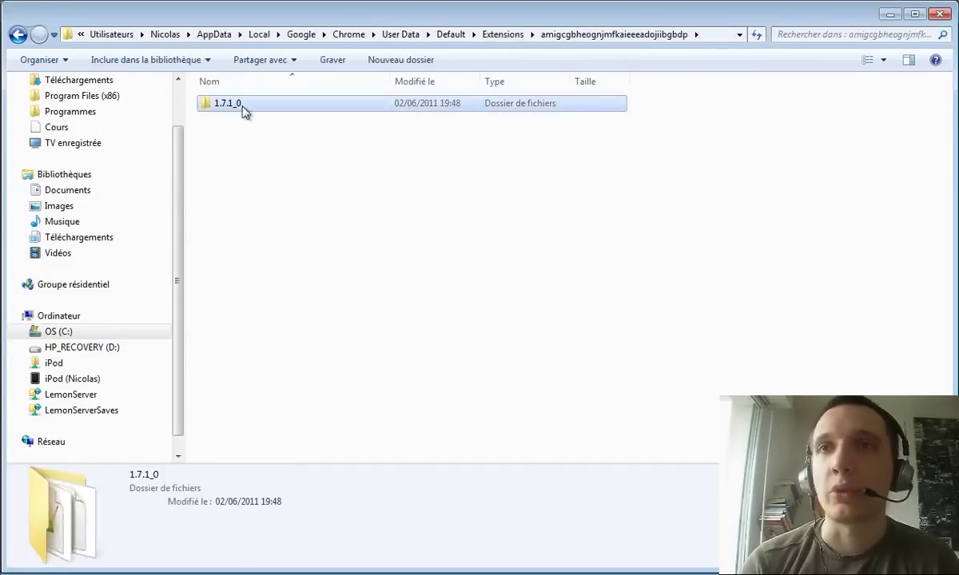
pyautogui.doubleClick(249, 106)
pyautogui.click(441, 35)
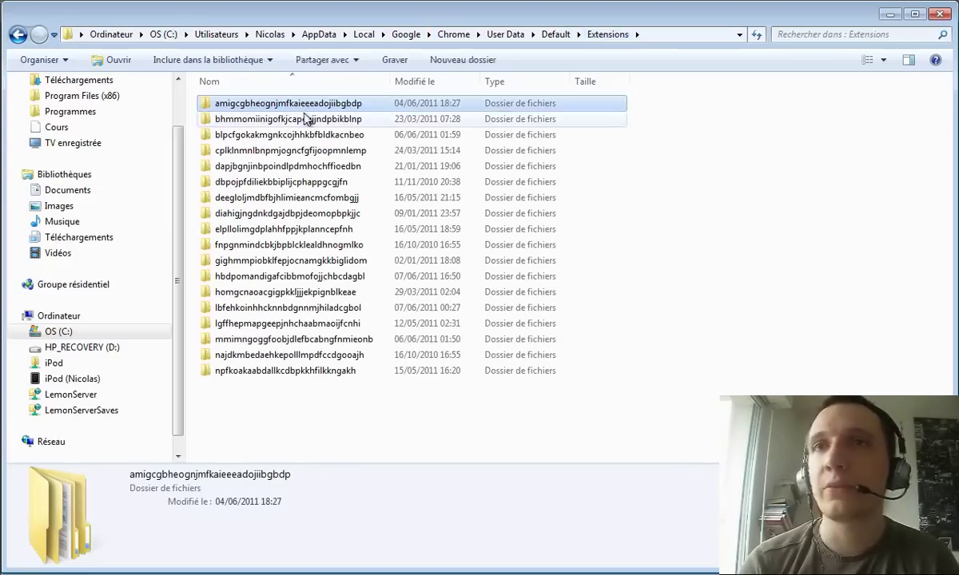
# Step: View the files in version folder 1.1_0 of the bhmmomiinigofkjcapegjjndpbikblnp extension and return to the Extensions folder
pyautogui.doubleClick(307, 118)
pyautogui.doubleClick(248, 110)
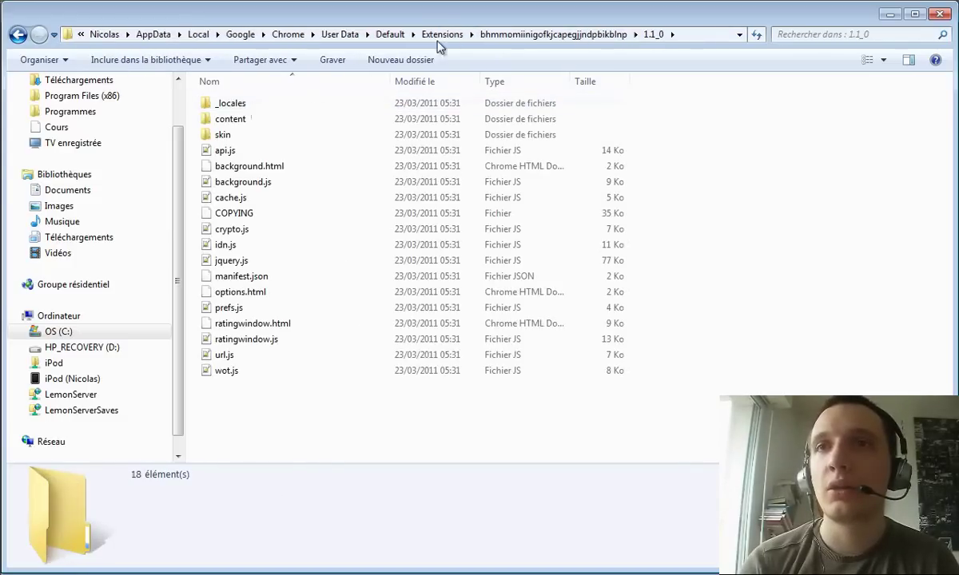
pyautogui.click(436, 35)
# Step: Open the YouTube app's manifest.json from blpcfgokakmgnkcojhhkbfbldkacnbeo's 4.2_0 folder in Notepad++ and enlarge the editor window
pyautogui.doubleClick(273, 132)
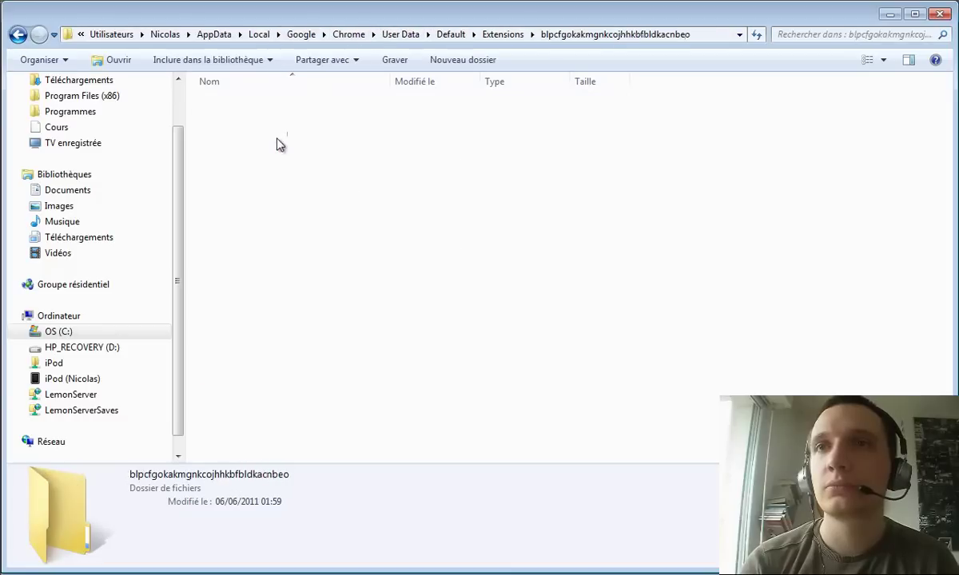
pyautogui.doubleClick(236, 108)
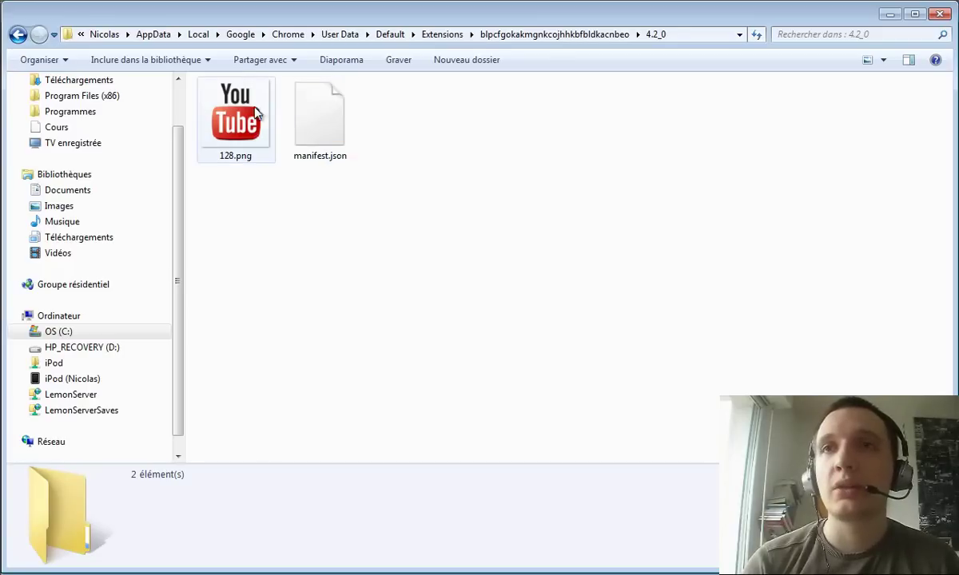
pyautogui.rightClick(319, 102)
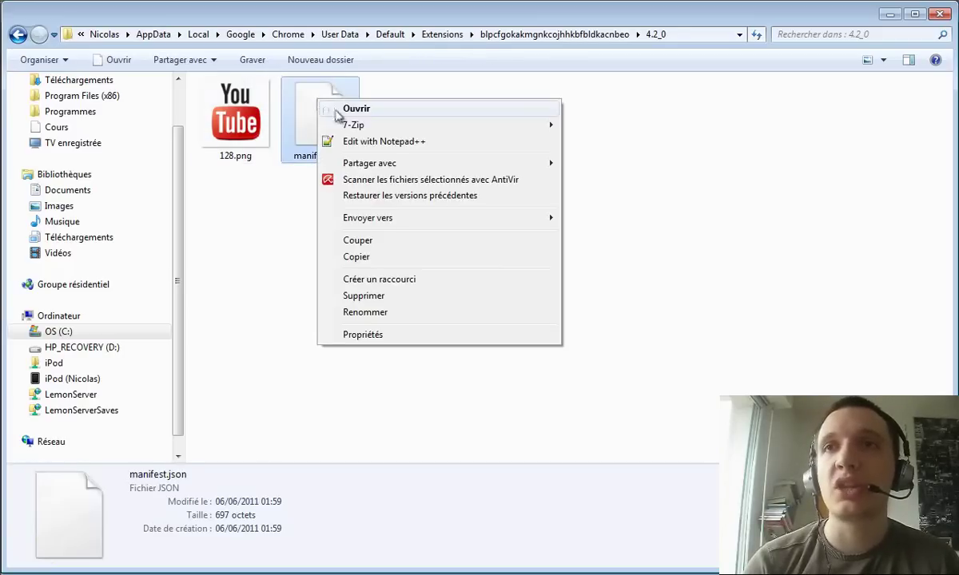
pyautogui.click(361, 142)
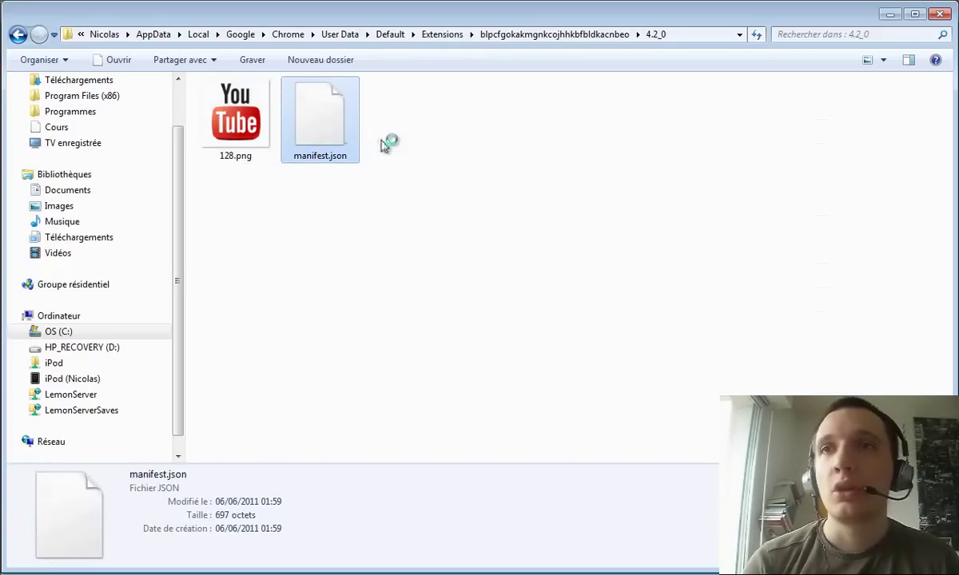
pyautogui.moveTo(167, 21); pyautogui.dragTo(138, 15)
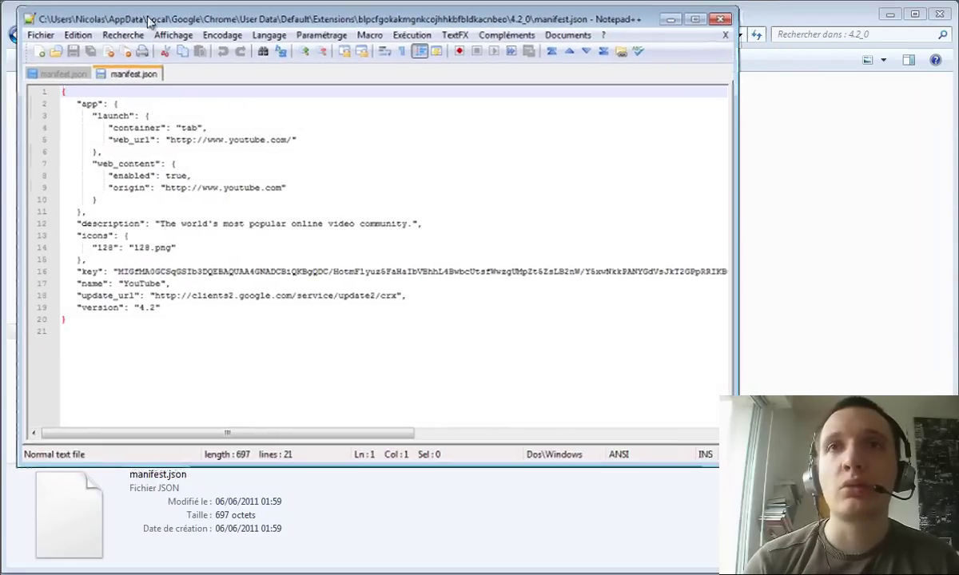
pyautogui.doubleClick(138, 18)
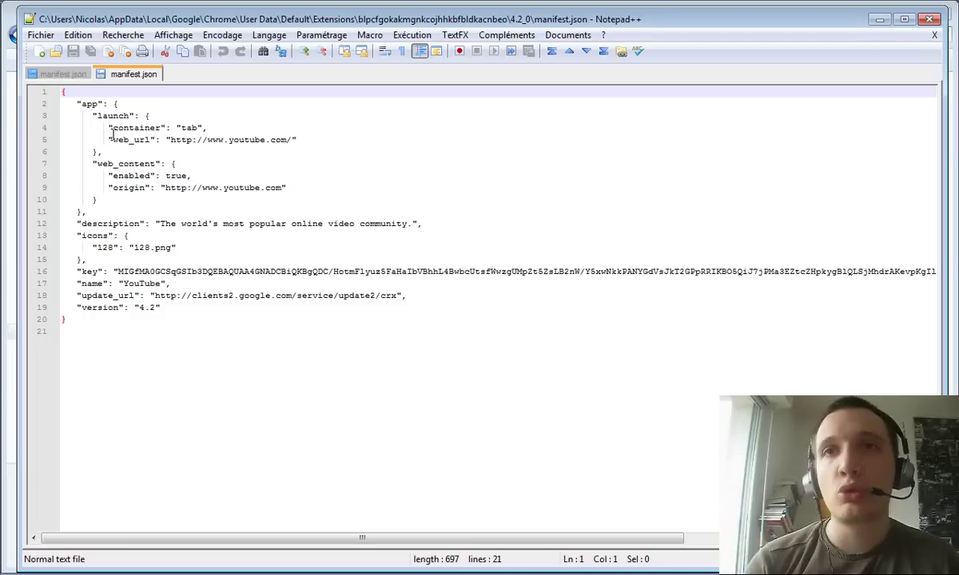
# Step: Examine the app and launch sections of the YouTube manifest, including the container and web_url values
pyautogui.click(75, 94)
pyautogui.doubleClick(88, 104)
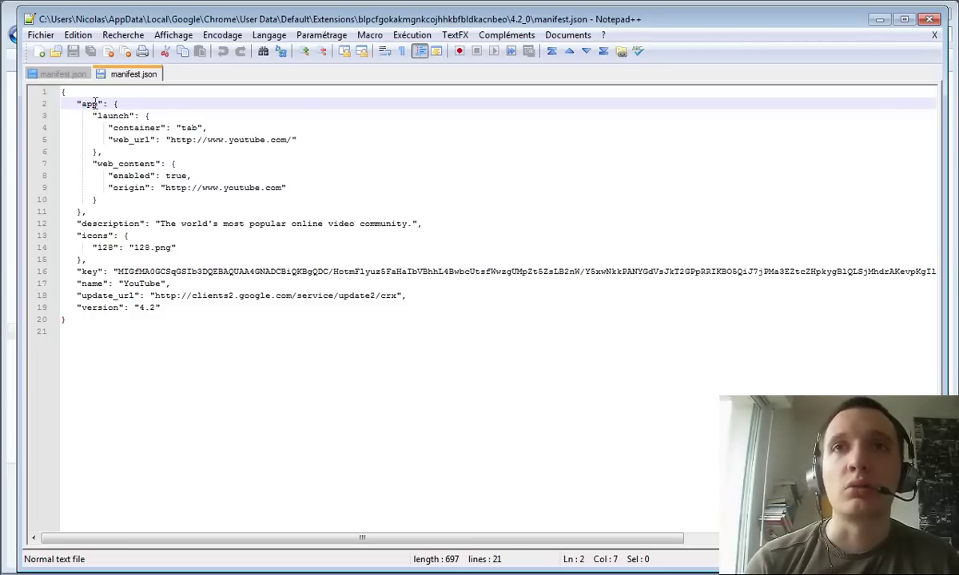
pyautogui.click(106, 112)
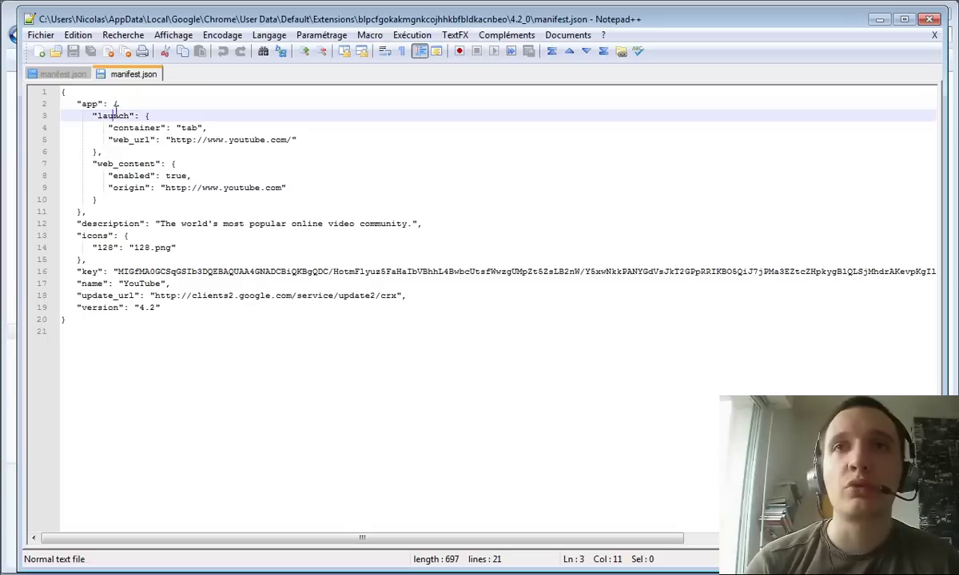
pyautogui.doubleClick(188, 127)
pyautogui.click(215, 140)
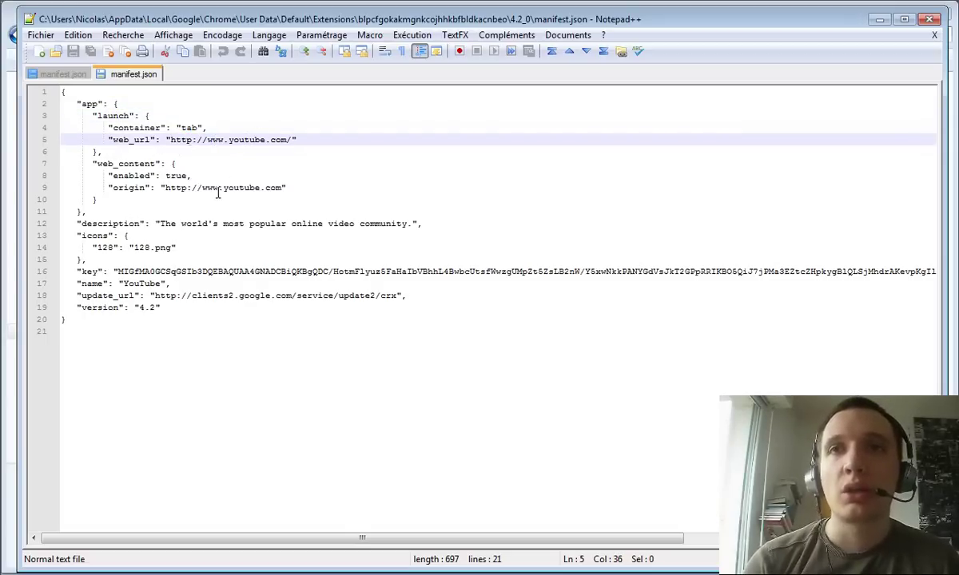
# Step: Highlight the description text and the key value in the YouTube manifest while reviewing its description, icons and key fields
pyautogui.moveTo(159, 223); pyautogui.dragTo(385, 221)
pyautogui.moveTo(134, 248); pyautogui.dragTo(885, 273)
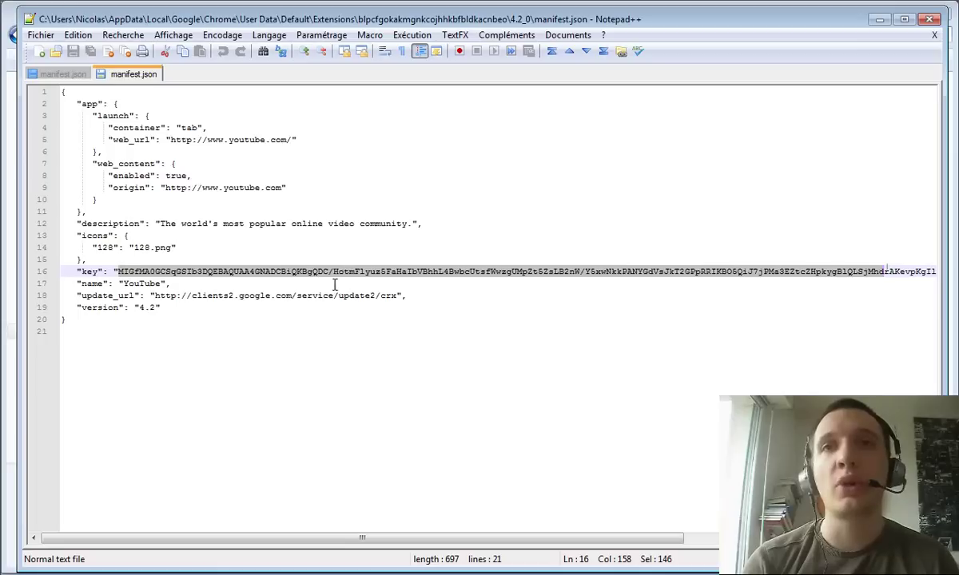
pyautogui.click(250, 273)
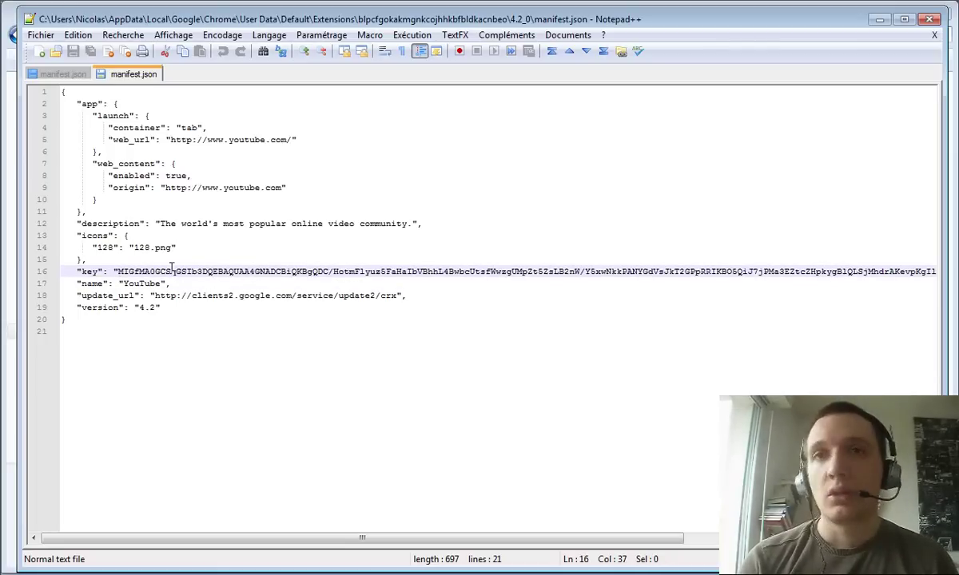
pyautogui.moveTo(134, 272); pyautogui.dragTo(224, 272)
pyautogui.click(266, 272)
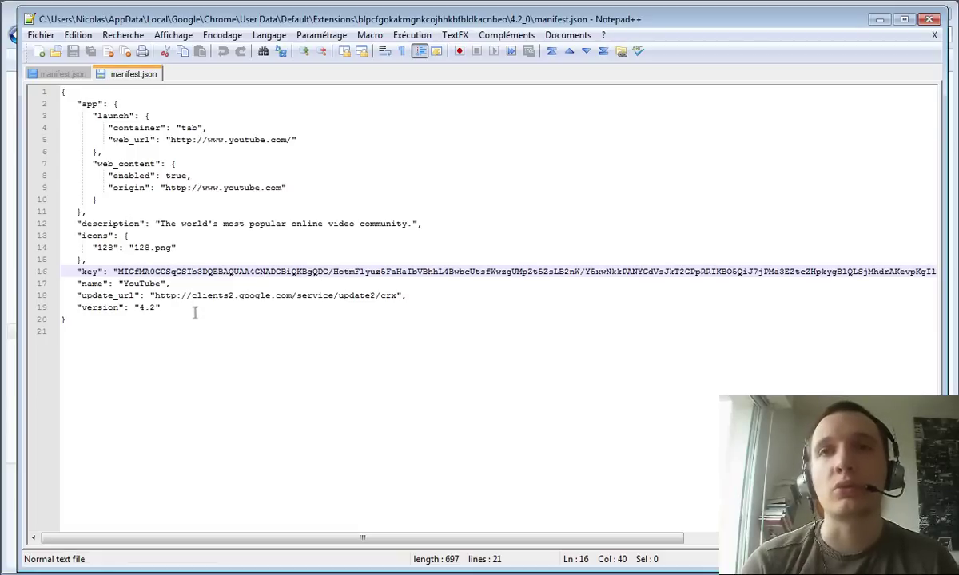
# Step: Examine the name, version and update_url fields at the end of the YouTube manifest
pyautogui.doubleClick(129, 284)
pyautogui.click(84, 284)
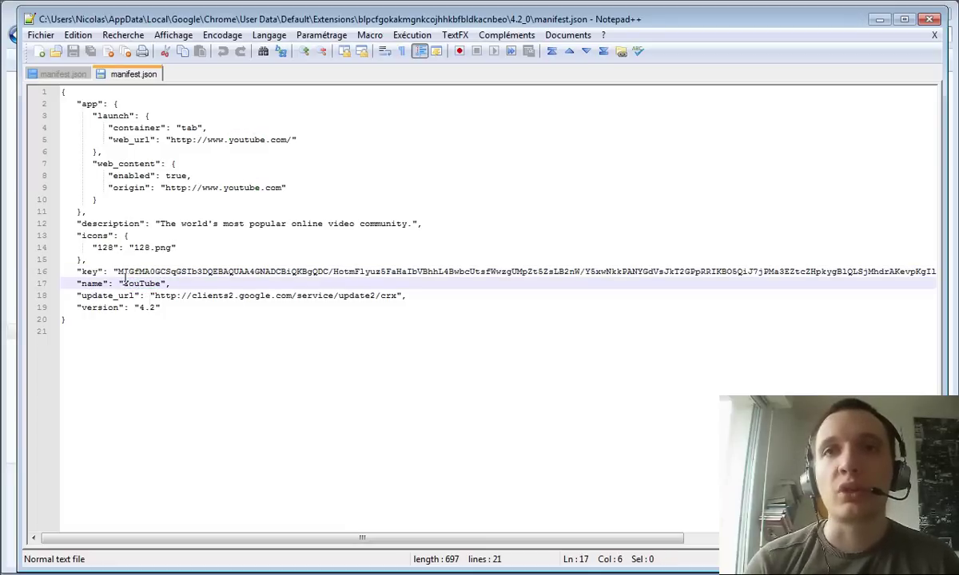
pyautogui.click(171, 308)
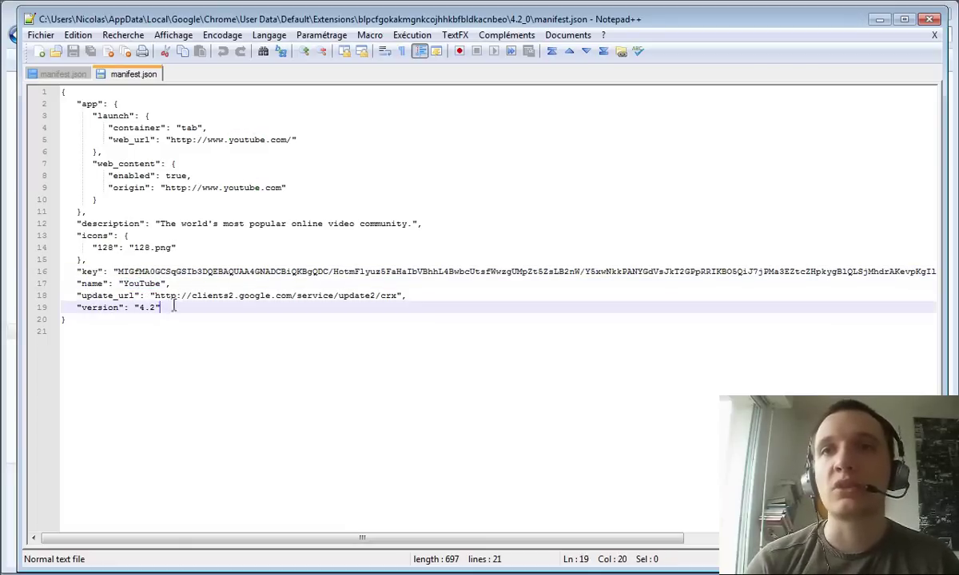
pyautogui.click(210, 296)
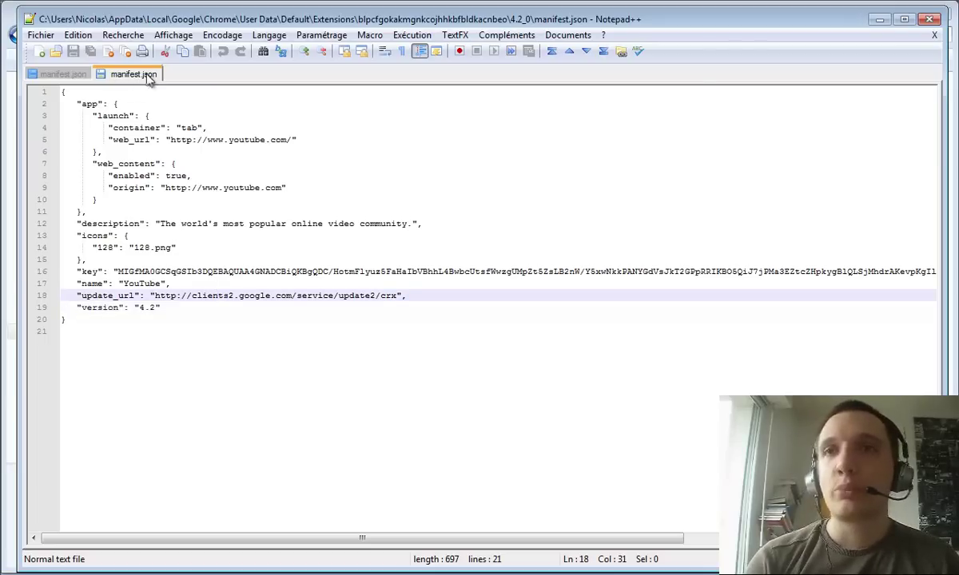
# Step: Leave the manifest editor and open version folder 1.0_0 of the postalcode app inside the chrome folder
pyautogui.moveTo(788, 22); pyautogui.dragTo(617, 46)
pyautogui.click(789, 29)
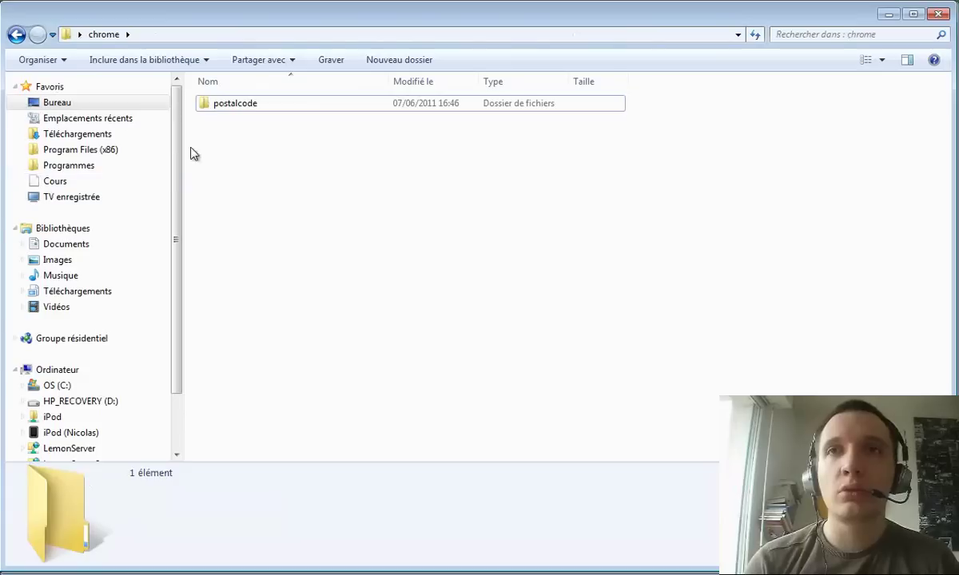
pyautogui.doubleClick(227, 106)
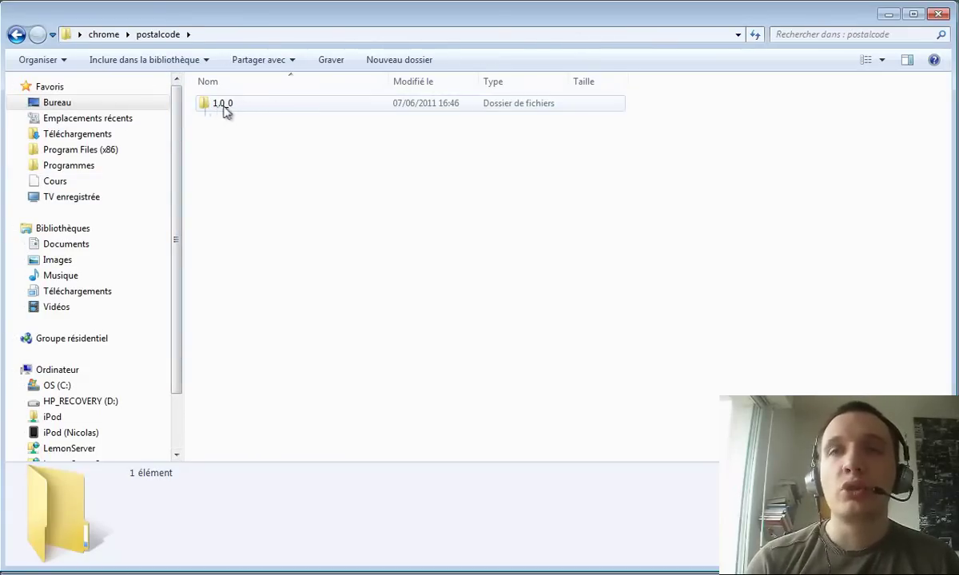
pyautogui.doubleClick(222, 109)
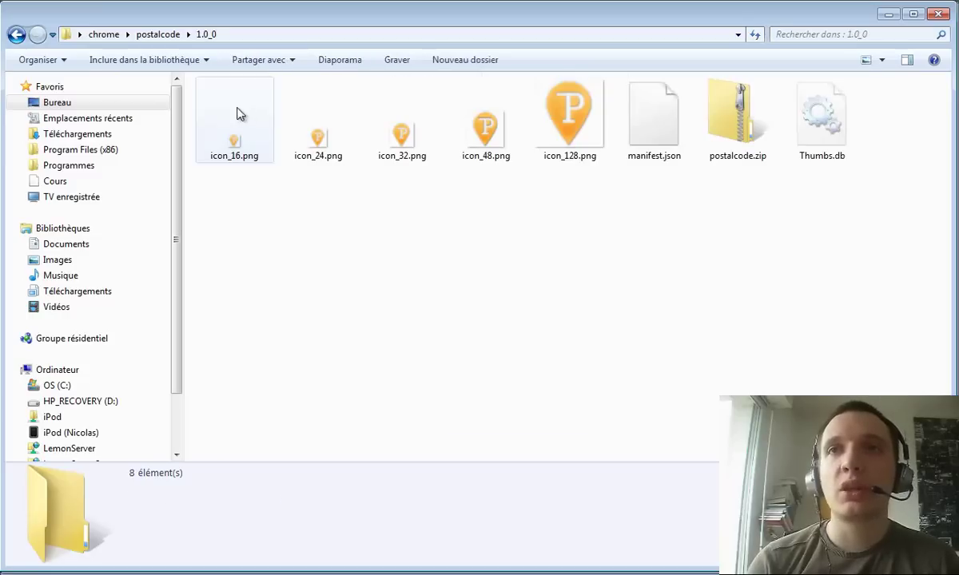
# Step: Open the postalcode app's manifest.json in Notepad++, fit the window to the screen and enlarge the text for reading
pyautogui.rightClick(661, 113)
pyautogui.click(687, 150)
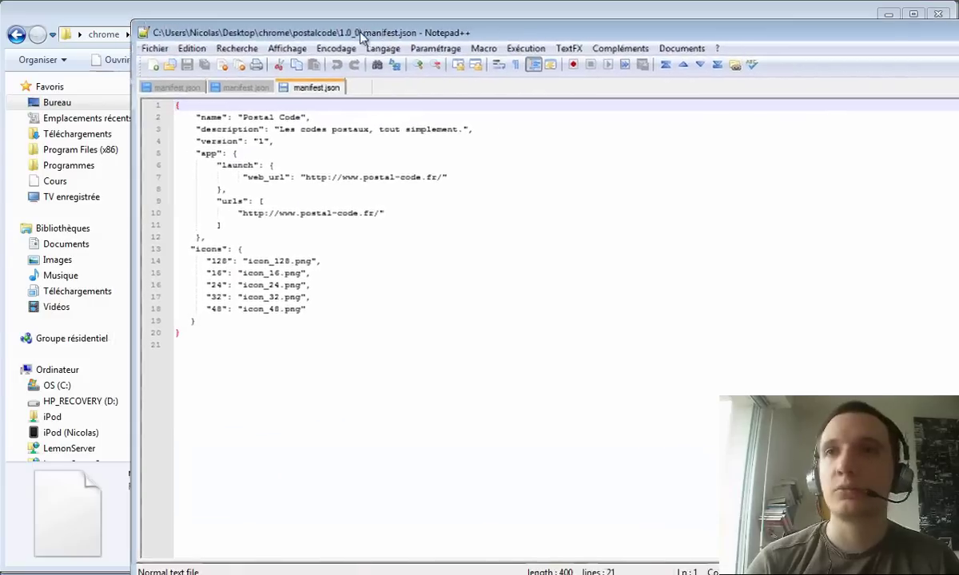
pyautogui.moveTo(372, 35); pyautogui.dragTo(255, 21)
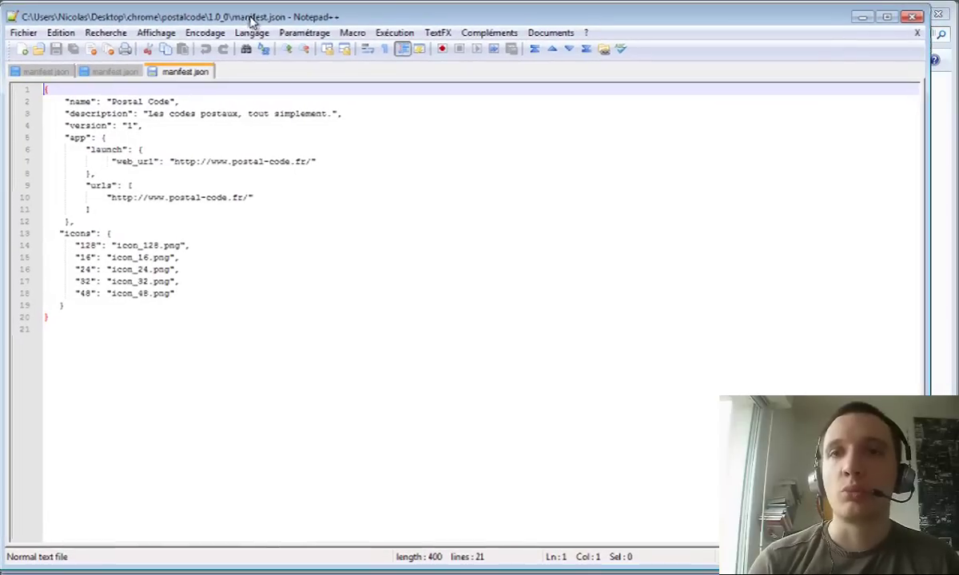
pyautogui.moveTo(926, 343); pyautogui.dragTo(949, 343)
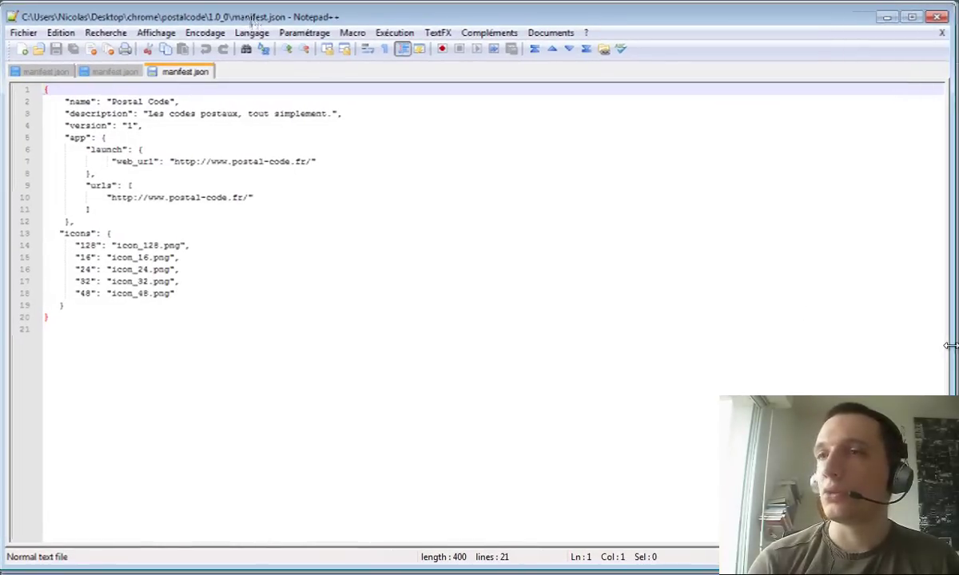
pyautogui.click(96, 102)
pyautogui.scroll(4, 97, 102)
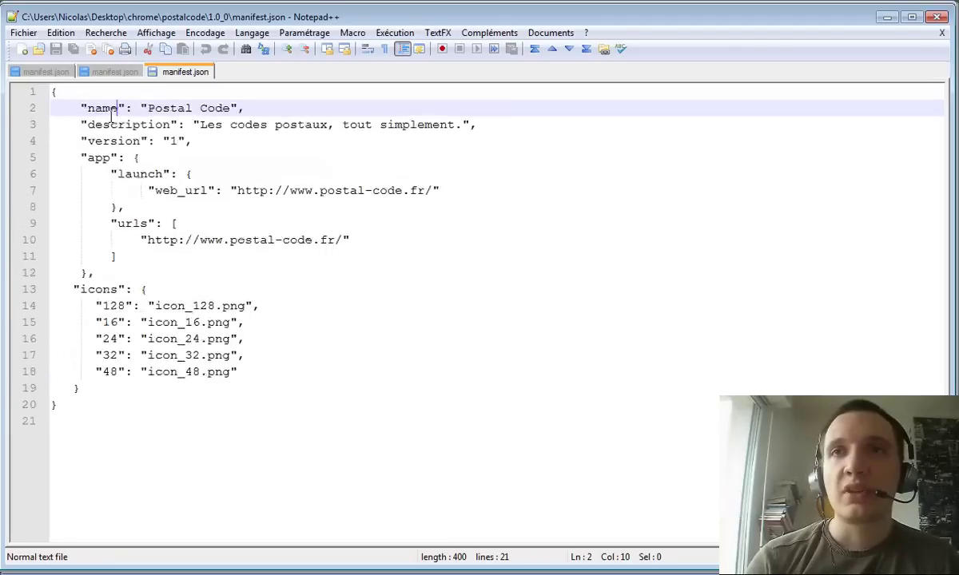
pyautogui.scroll(1, 111, 118)
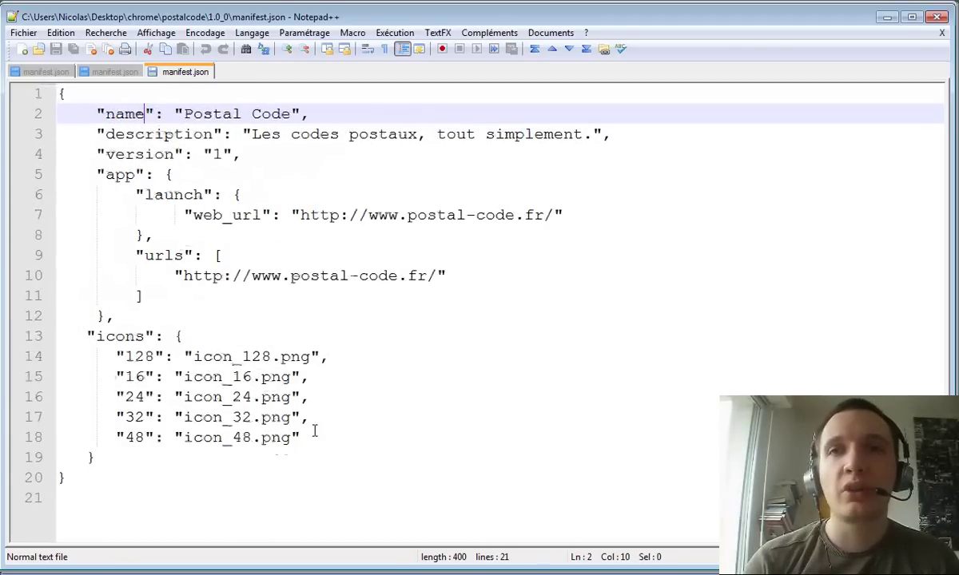
# Step: Examine the icons section of the postalcode manifest, highlighting how each size key from 128 to 48 maps to its PNG file
pyautogui.moveTo(302, 438); pyautogui.dragTo(127, 358)
pyautogui.click(168, 356)
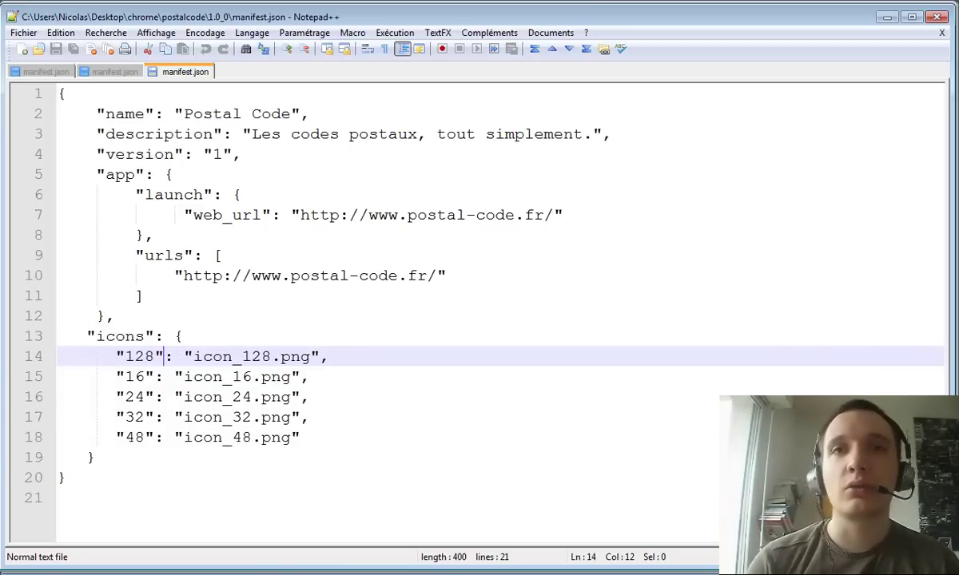
pyautogui.click(249, 358)
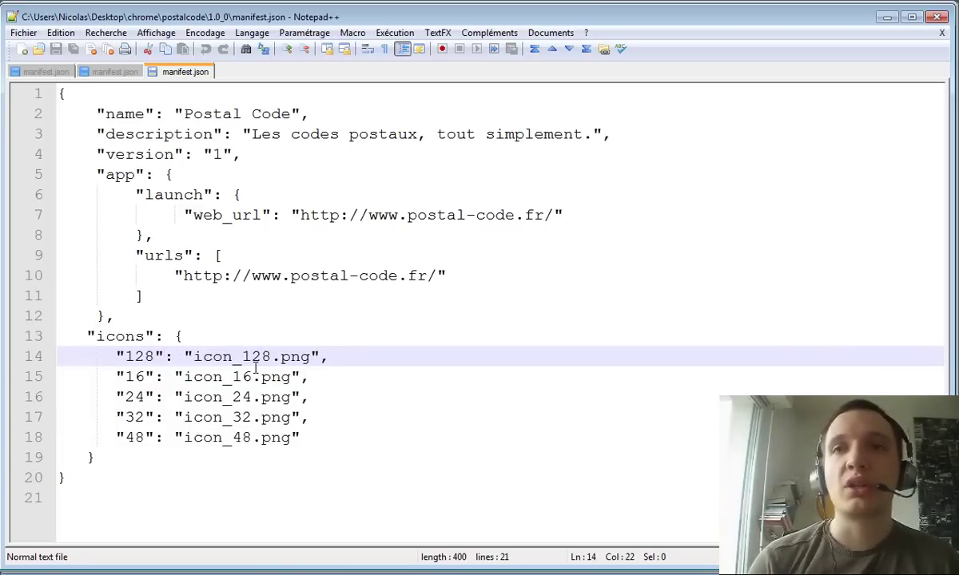
pyautogui.moveTo(120, 356); pyautogui.dragTo(316, 356)
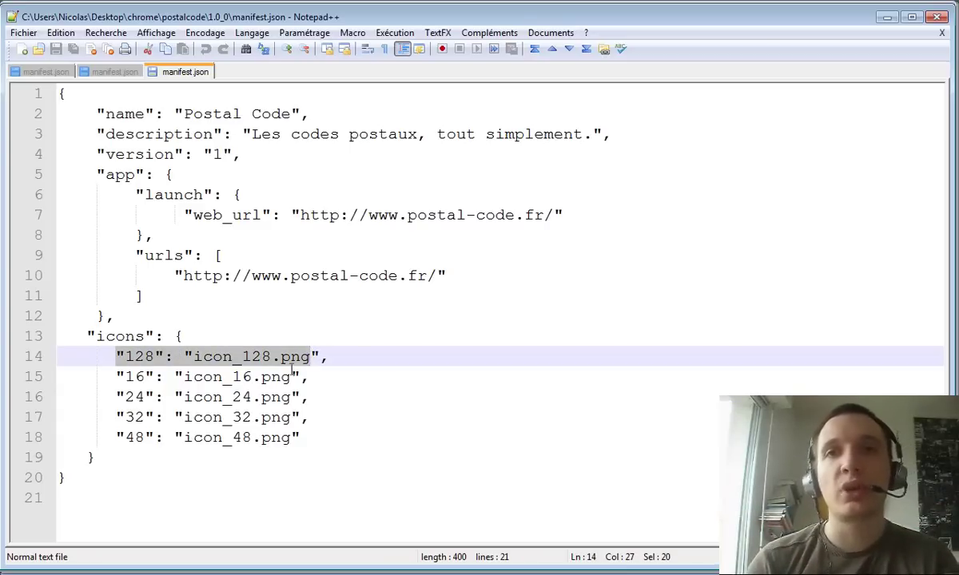
pyautogui.click(186, 376)
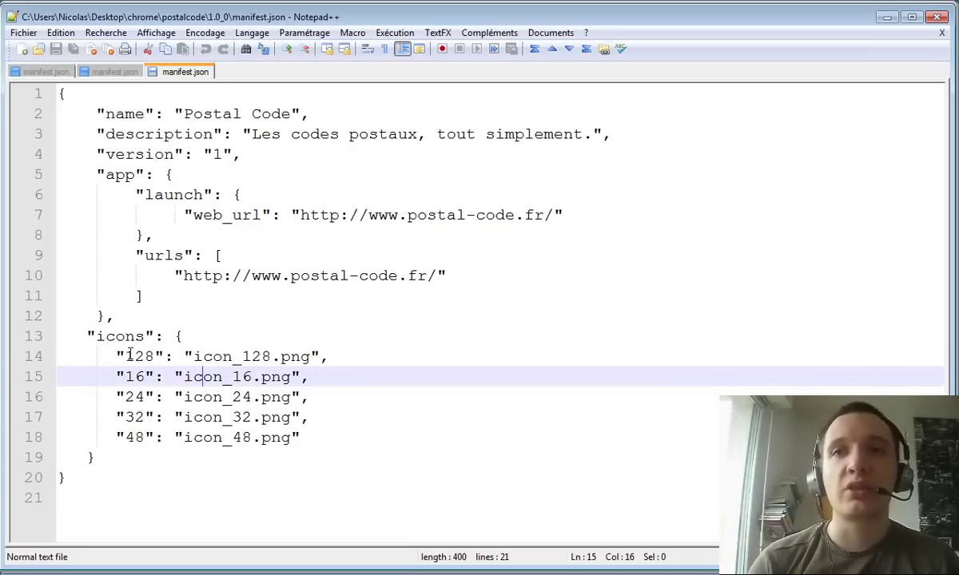
pyautogui.moveTo(127, 356); pyautogui.dragTo(163, 357)
pyautogui.click(144, 437)
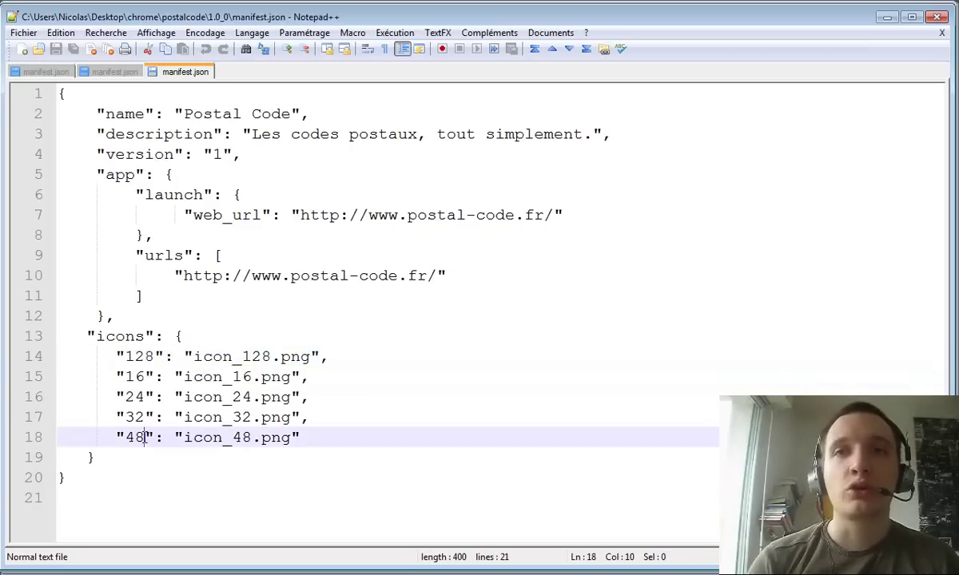
pyautogui.click(141, 418)
pyautogui.click(141, 398)
pyautogui.click(143, 376)
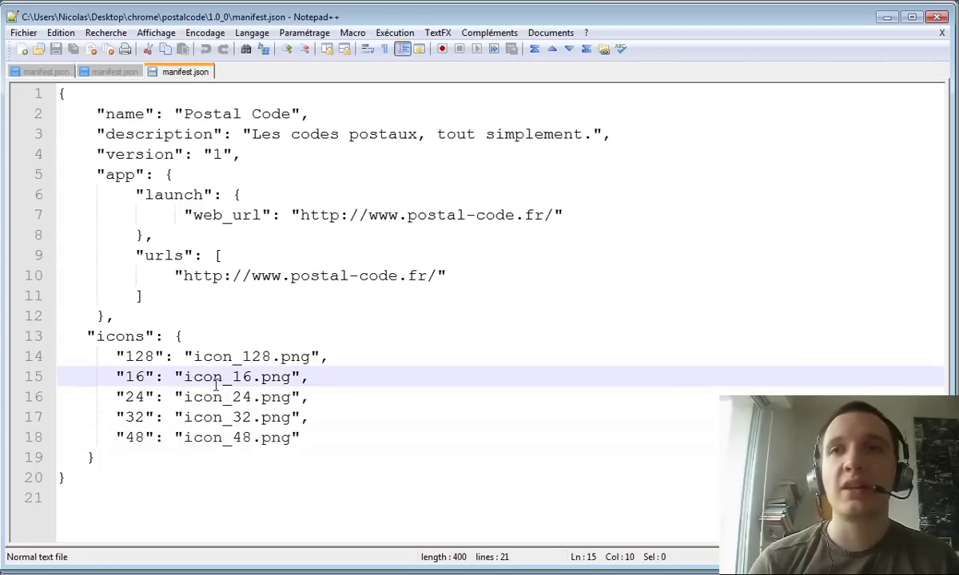
pyautogui.click(192, 377)
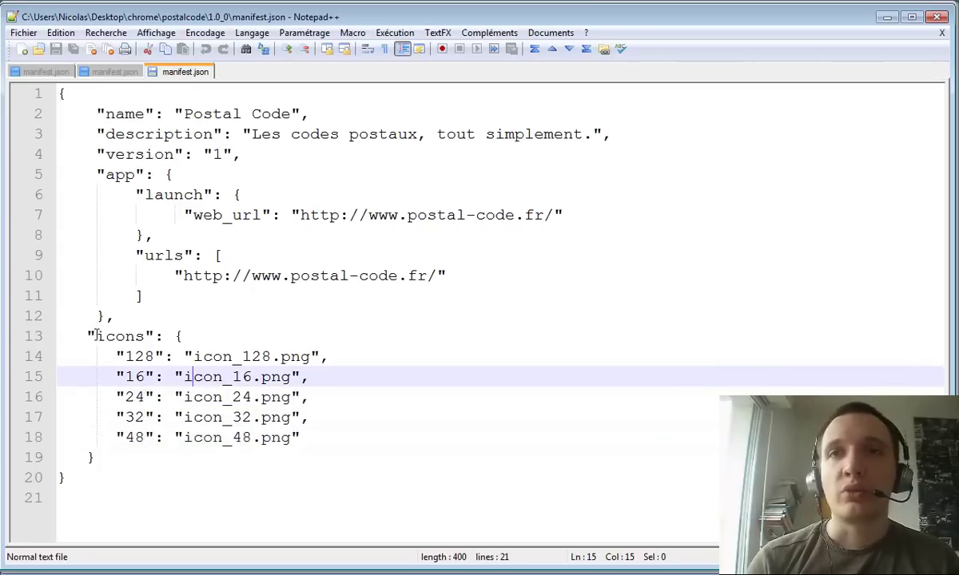
pyautogui.moveTo(86, 336); pyautogui.dragTo(185, 437)
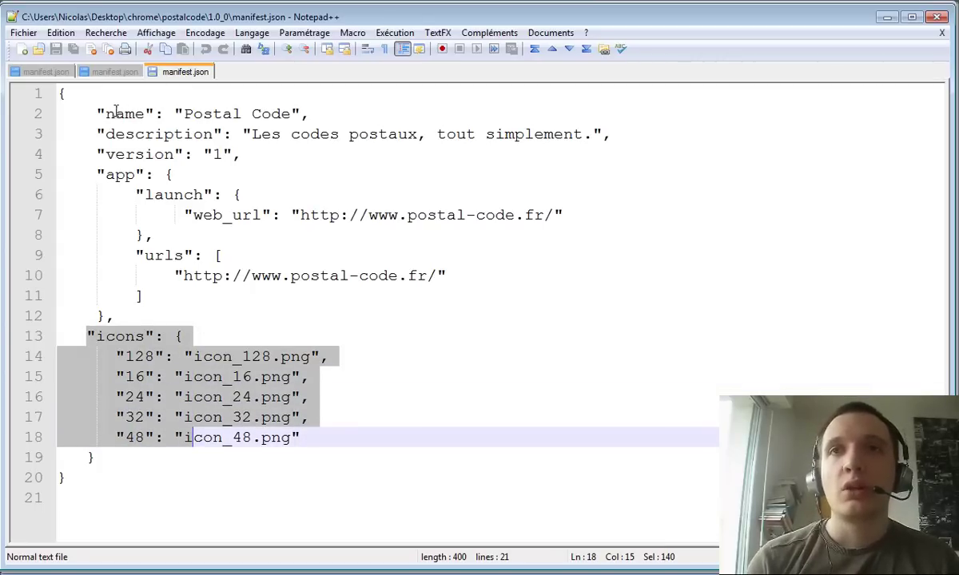
# Step: Examine the name, description and version fields of the postalcode manifest, highlighting the description line
pyautogui.click(105, 115)
pyautogui.moveTo(308, 114); pyautogui.dragTo(612, 141)
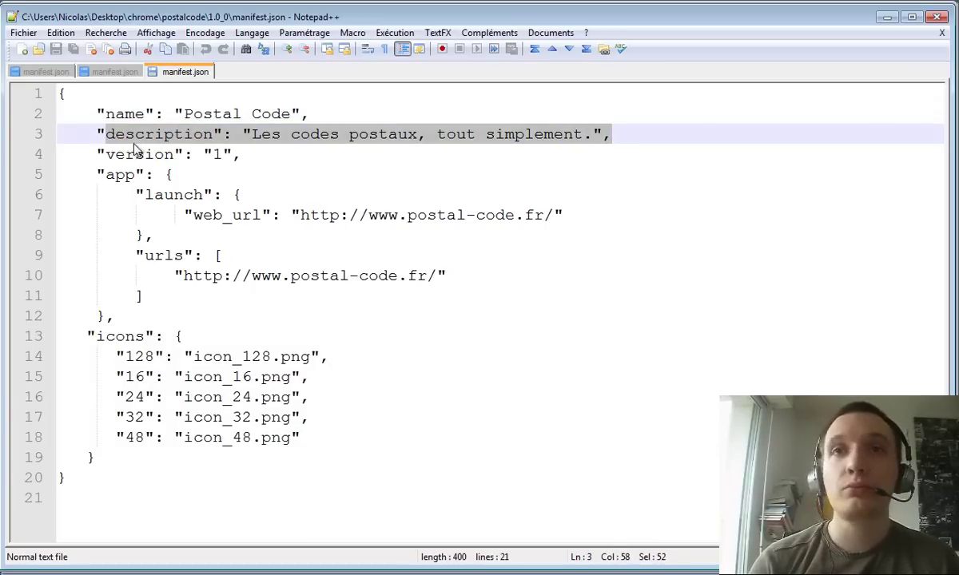
pyautogui.moveTo(102, 155); pyautogui.dragTo(224, 155)
pyautogui.click(246, 155)
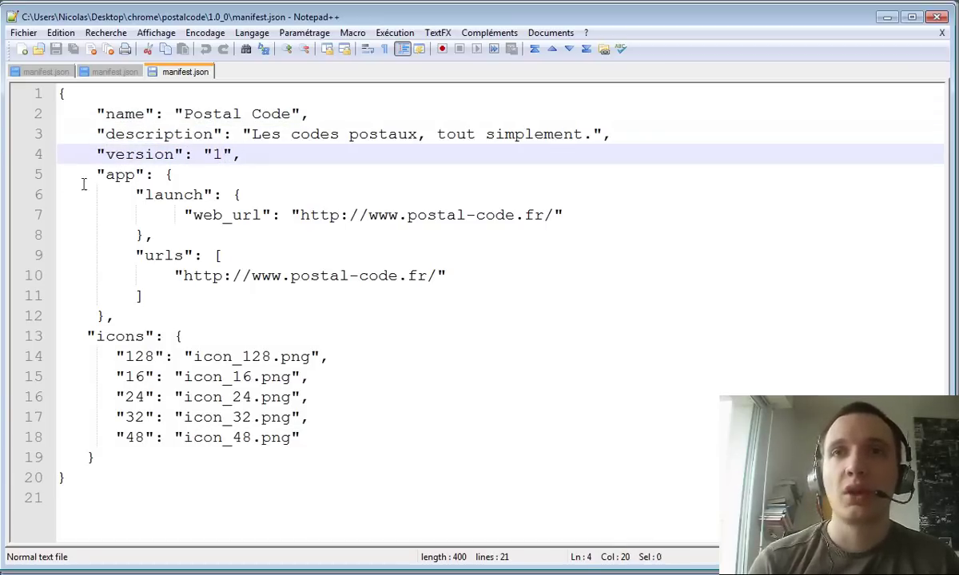
# Step: Highlight the app block of the postalcode manifest and examine its launch section
pyautogui.moveTo(106, 174); pyautogui.dragTo(147, 315)
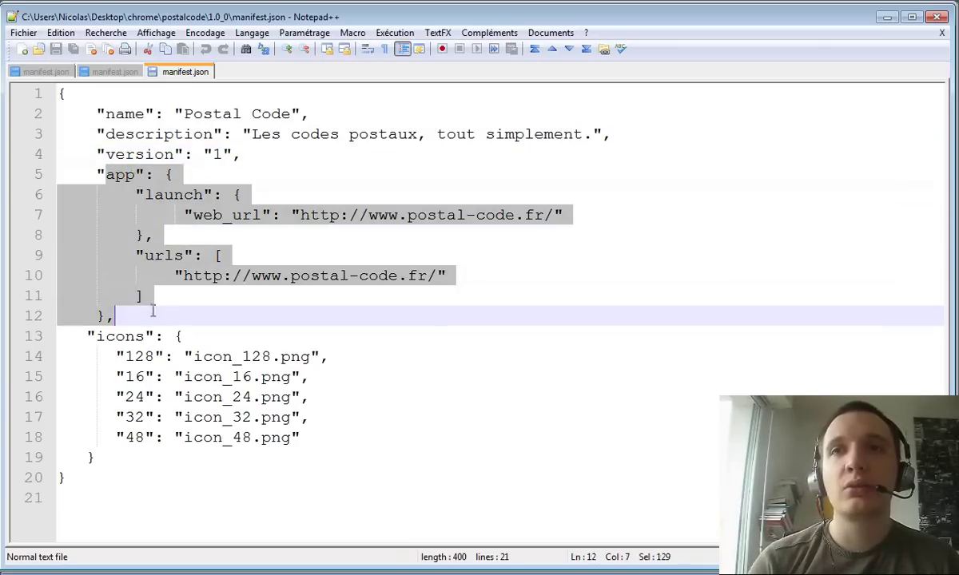
pyautogui.click(169, 199)
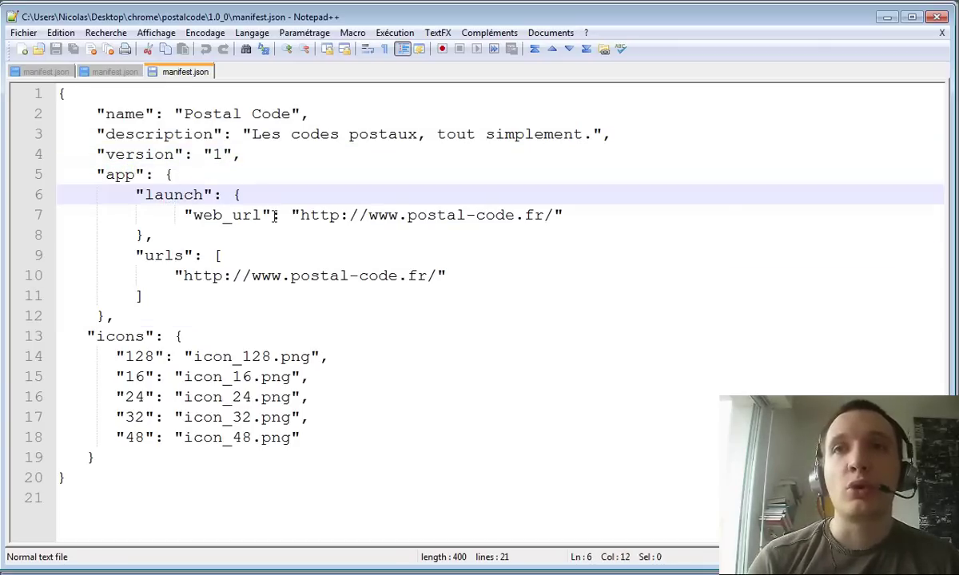